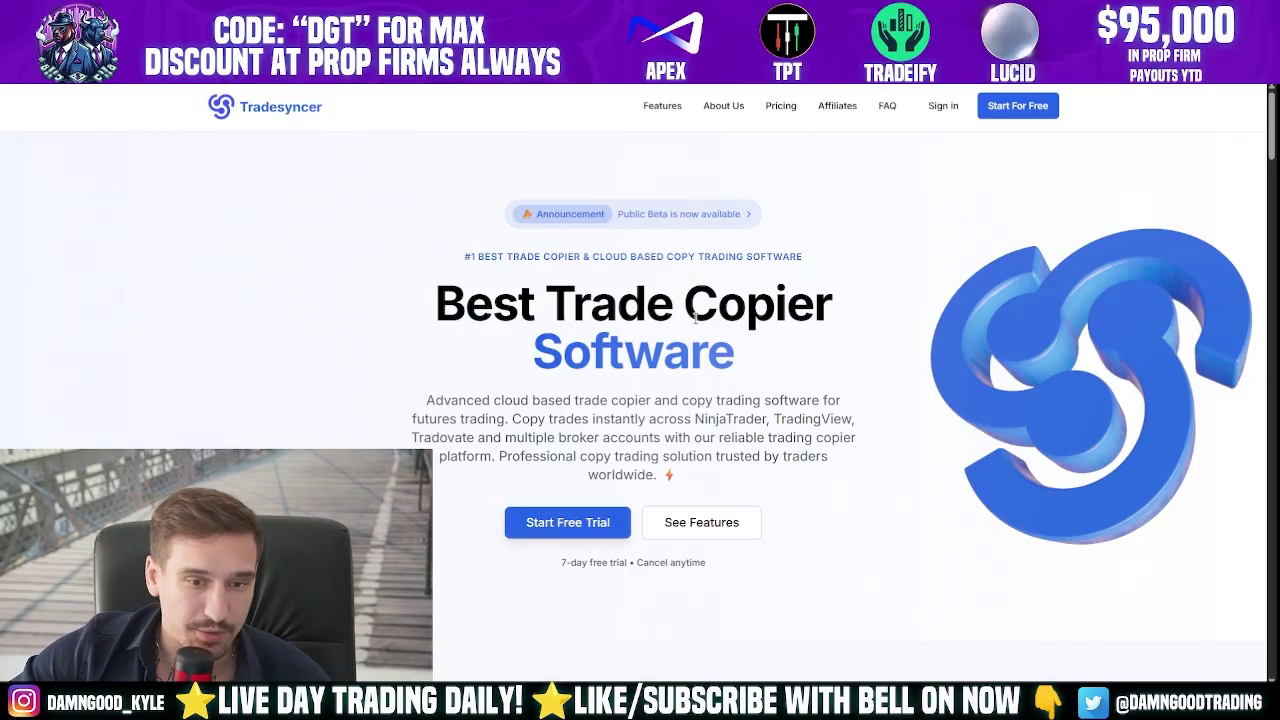
- Sign in to Tradesyncer with the account's email address and password
left_click(523, 526)
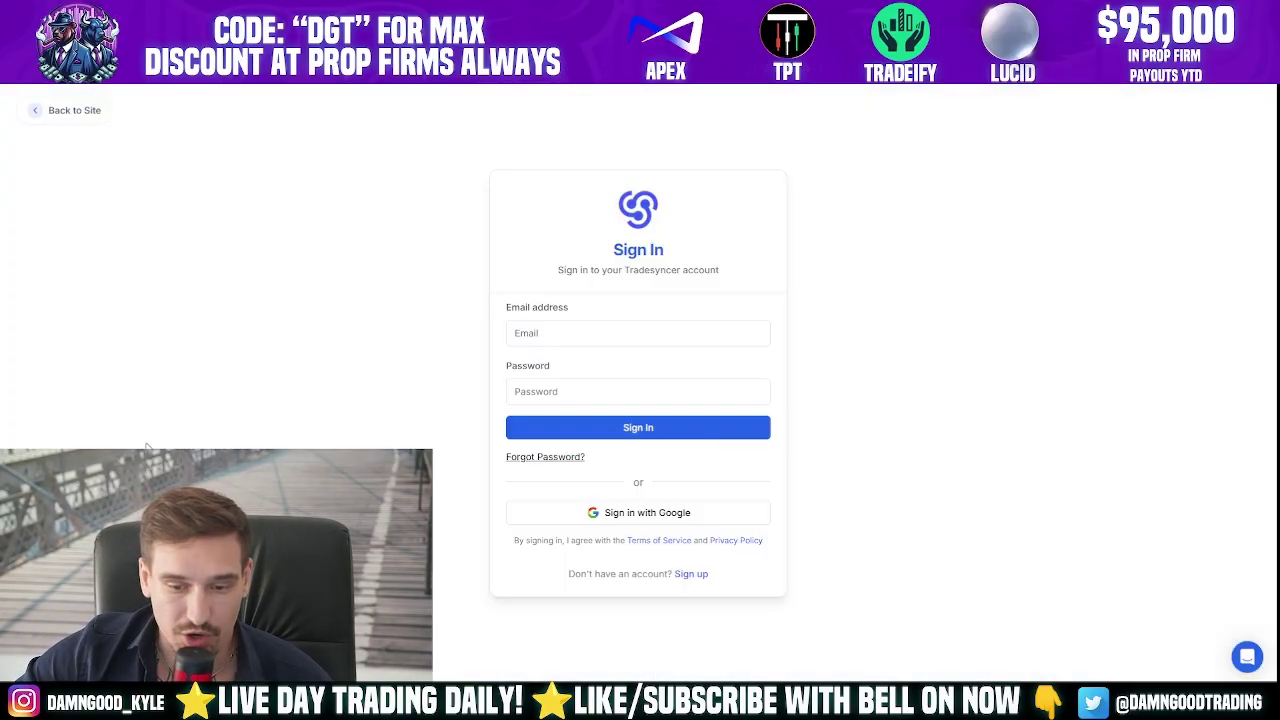
left_click(575, 334)
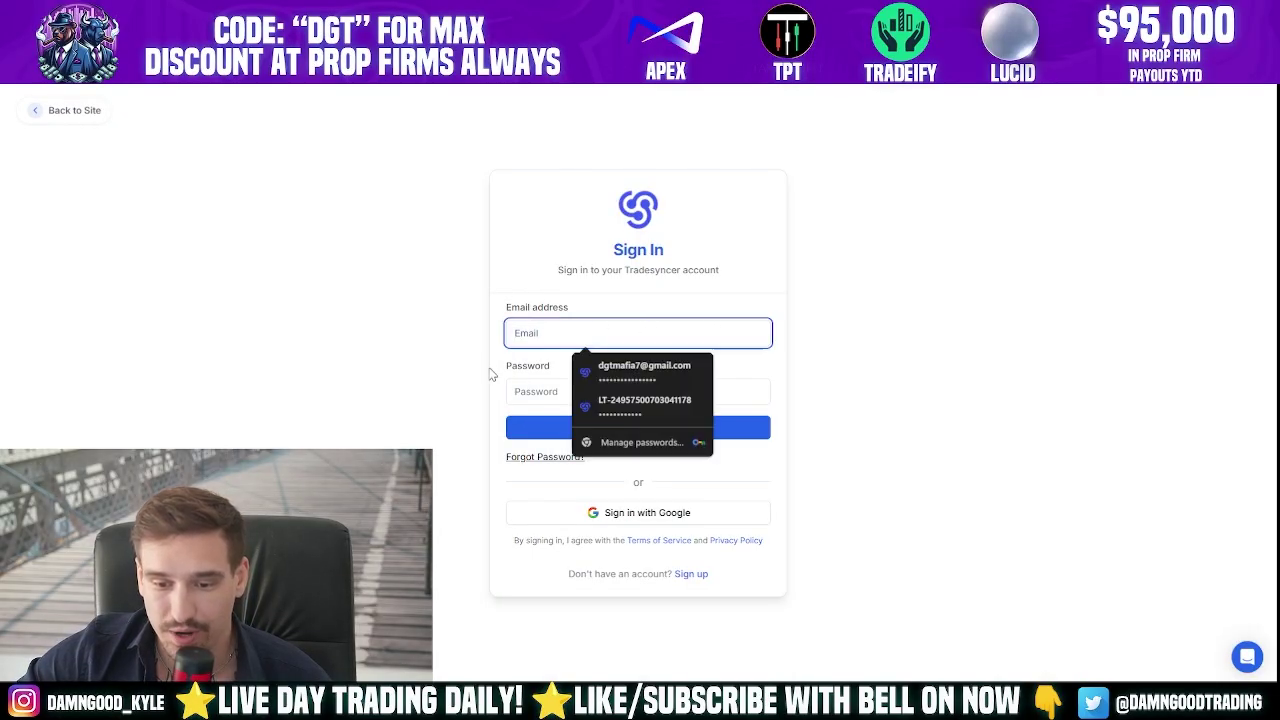
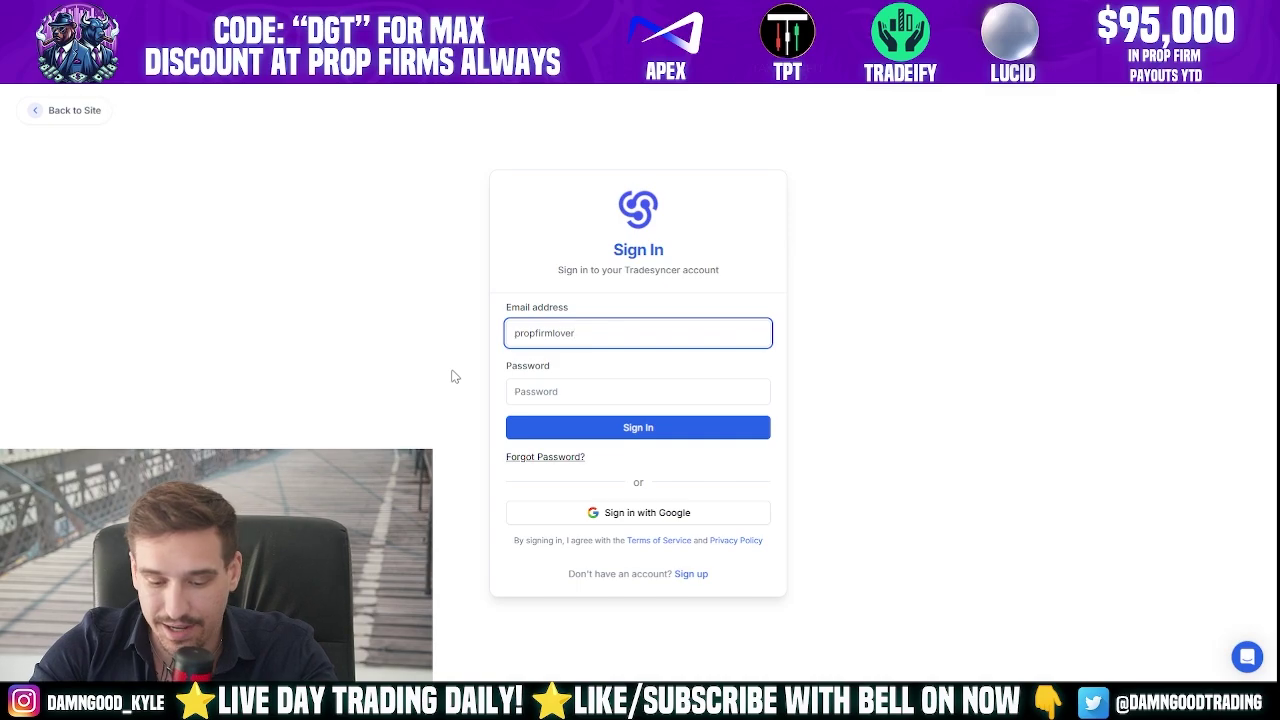
key("Tab")
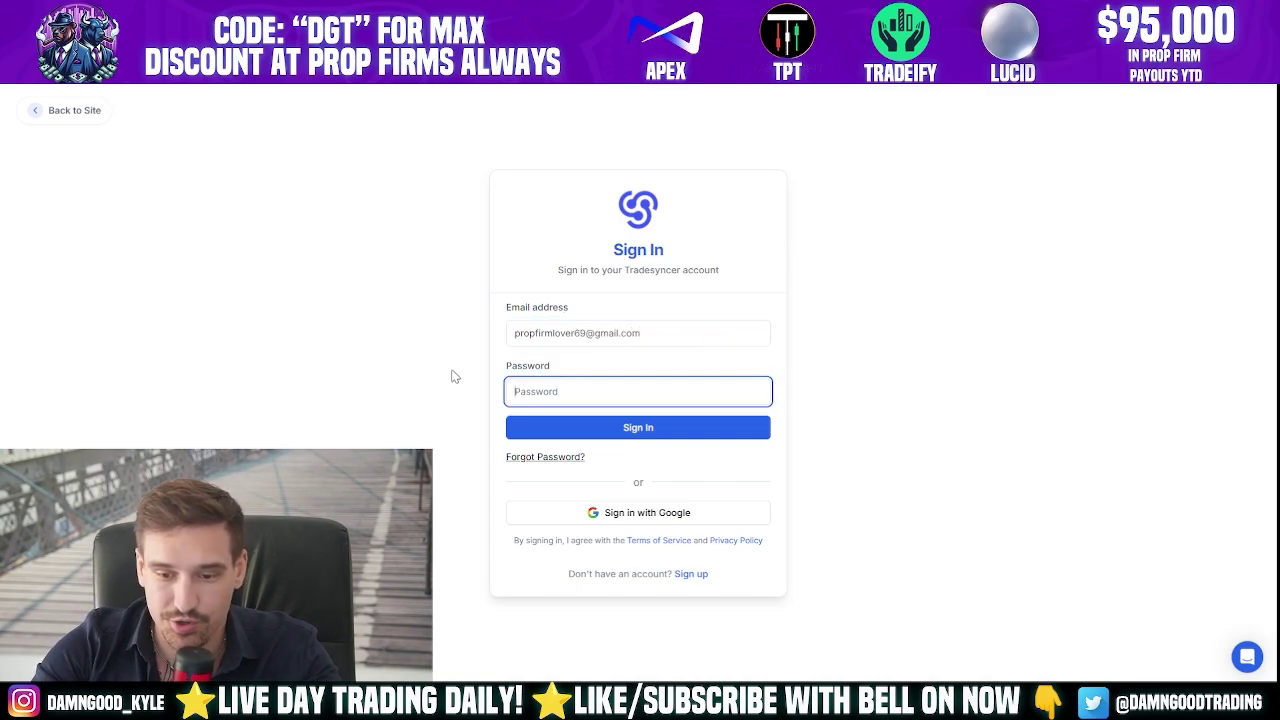
type("•••")
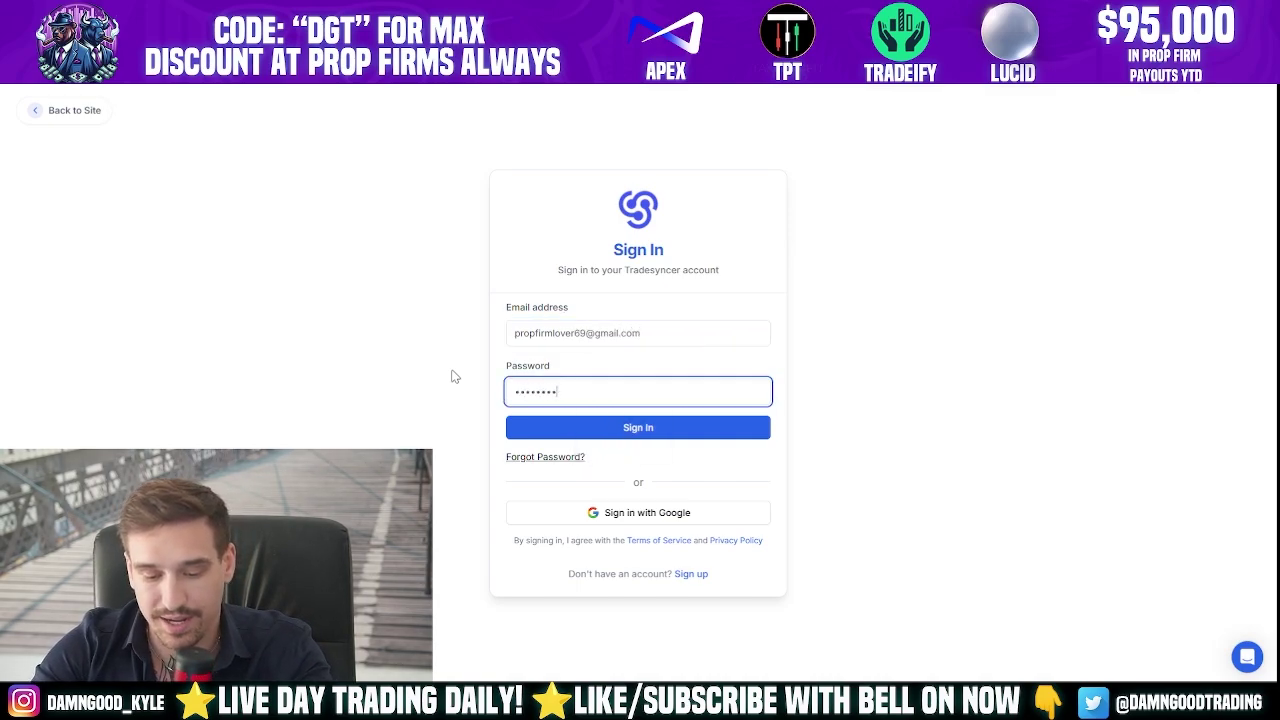
key("Return")
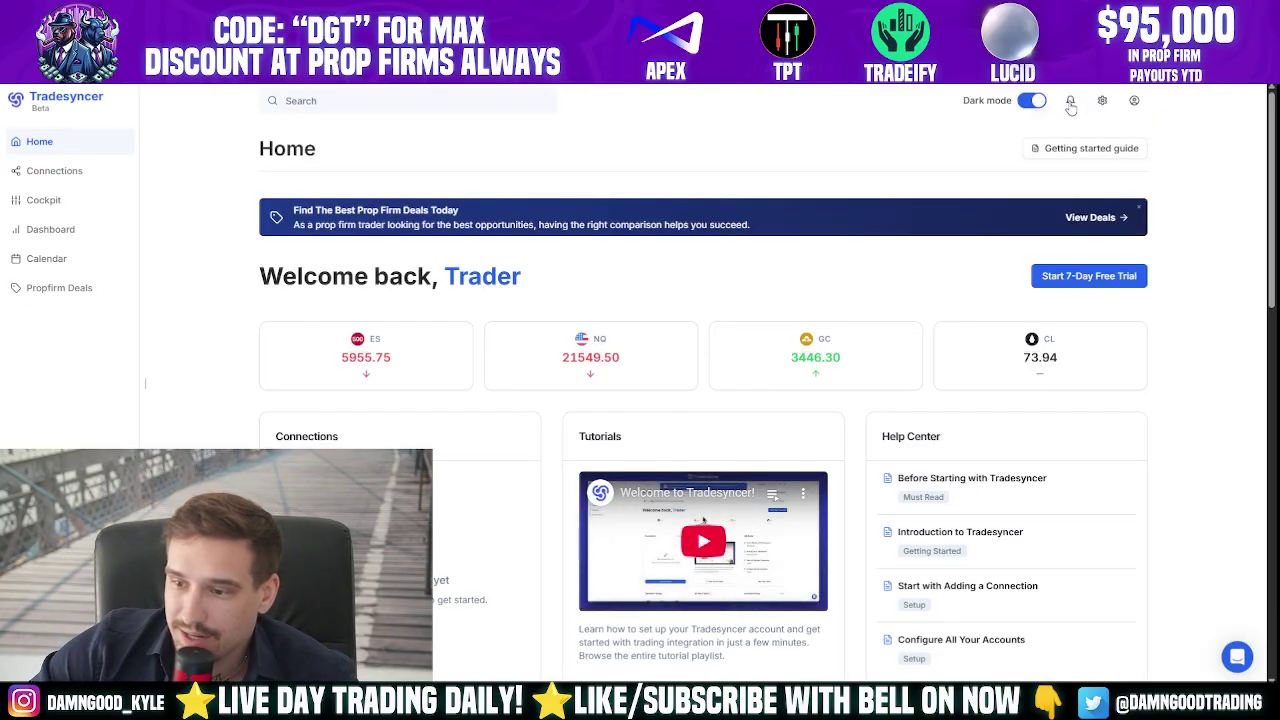
- Switch to light mode and back to dark mode, then go to Connections Management
left_click(1033, 102)
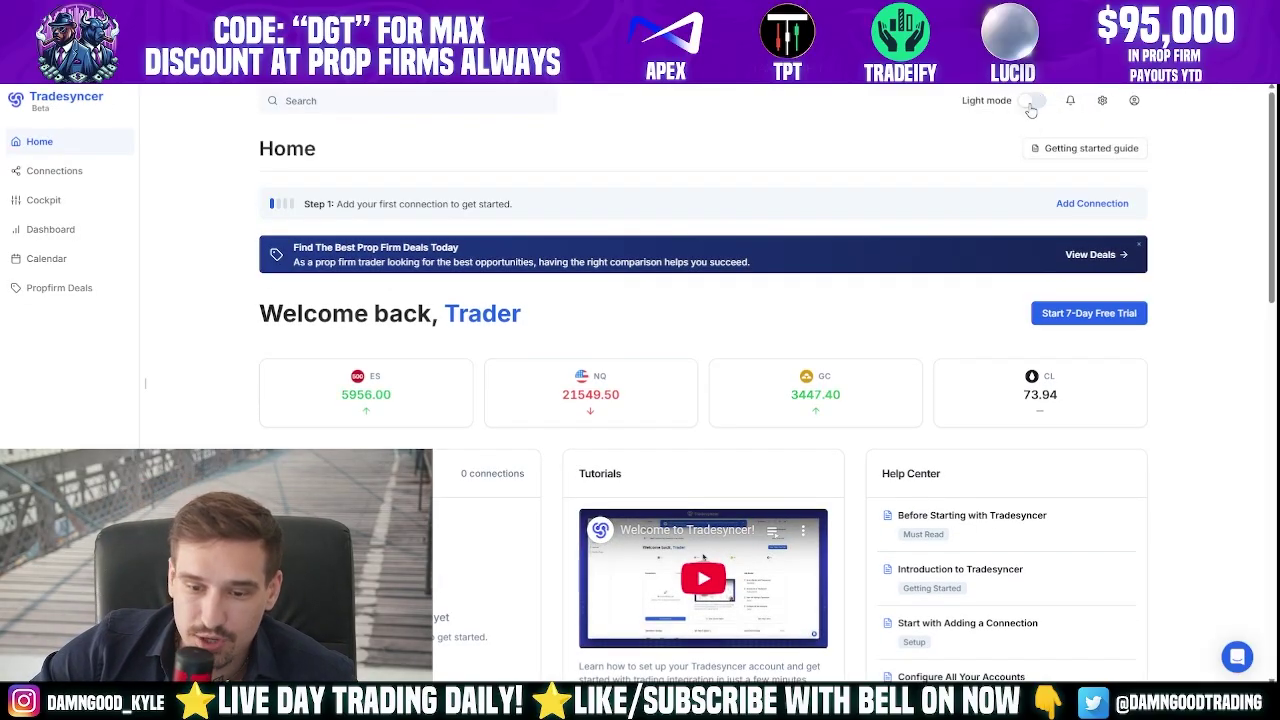
left_click(1031, 106)
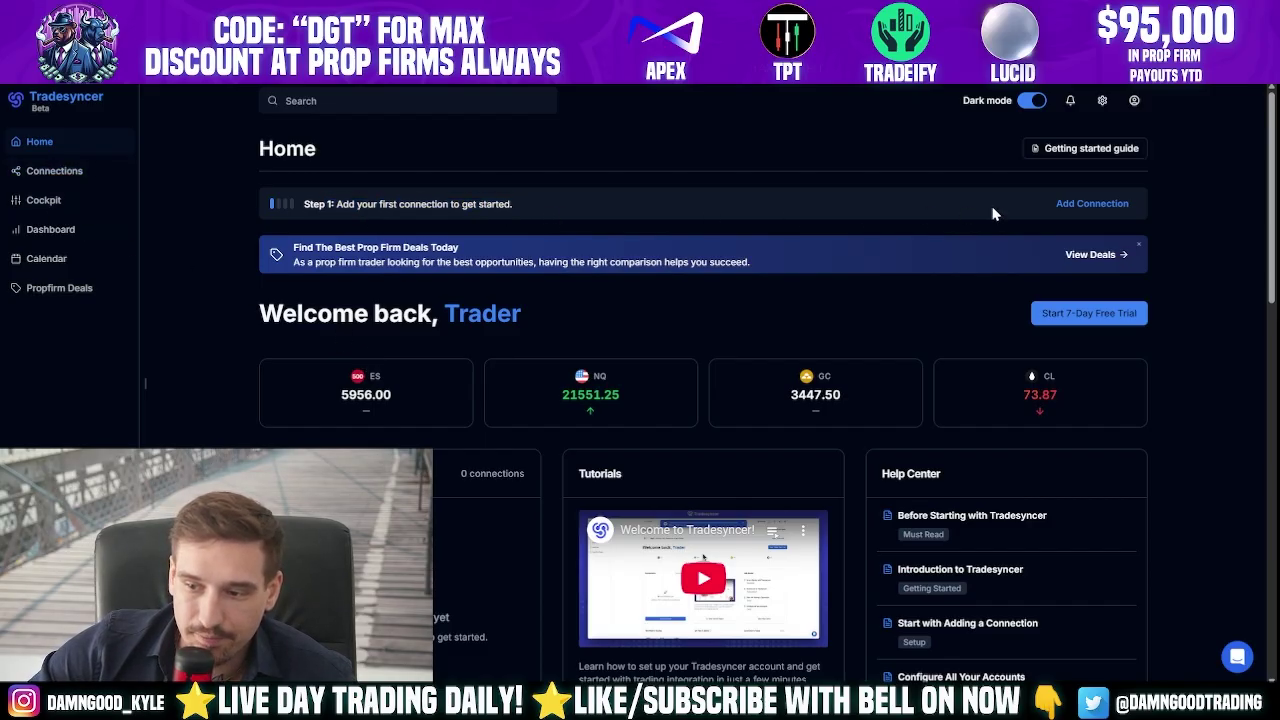
left_click(1063, 205)
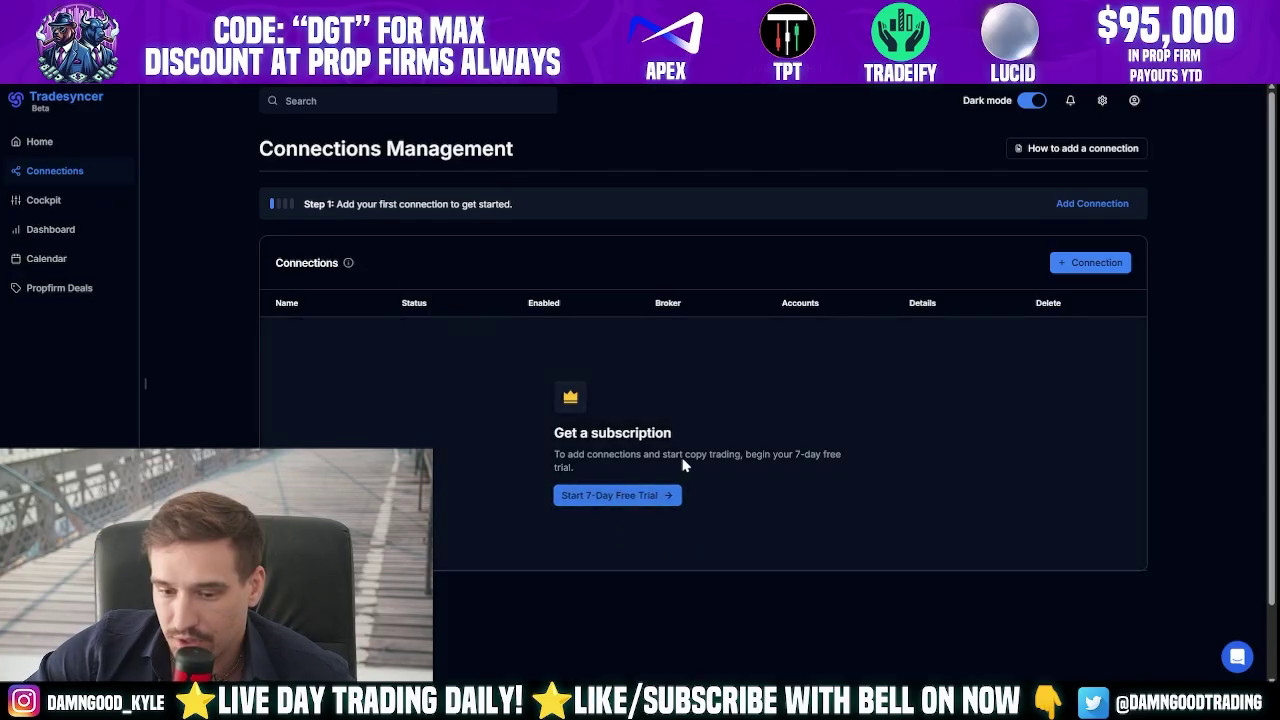
- Compare the Pro and Flex plans' connection limits, checking annual prices before returning to monthly
left_click(646, 500)
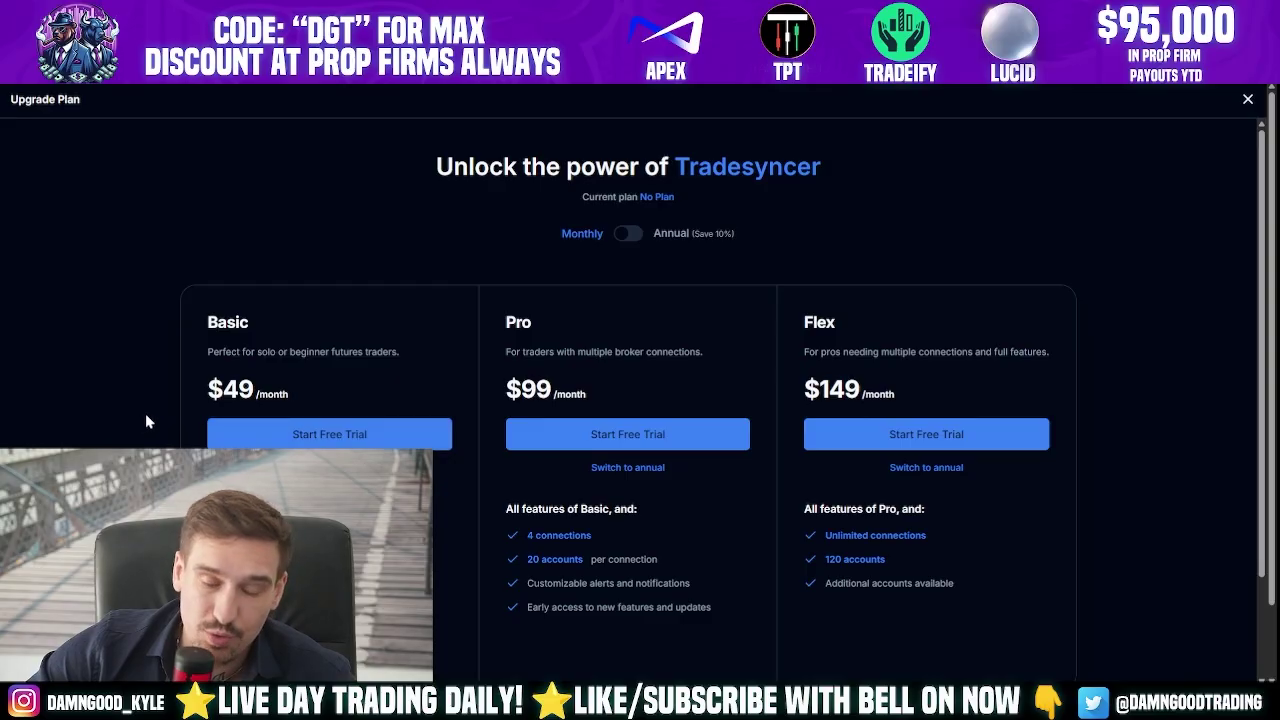
scroll(145, 421, "down", 1)
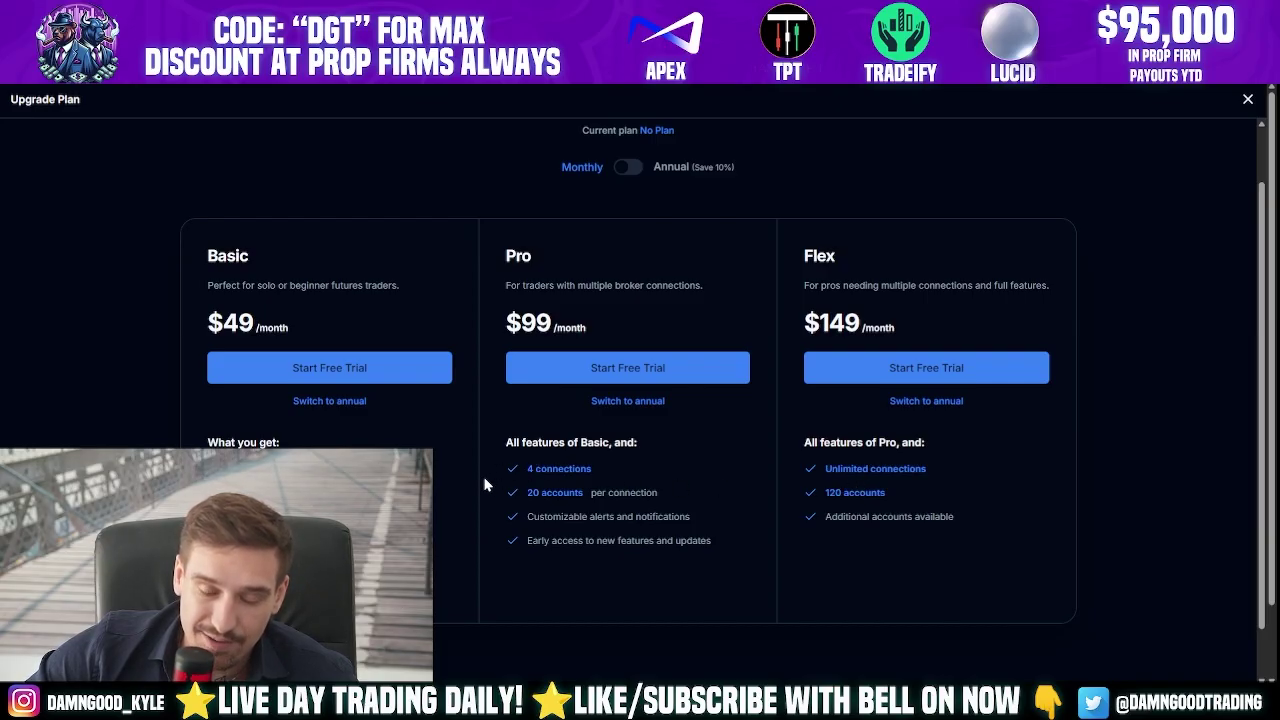
left_click_drag(507, 468, 630, 500)
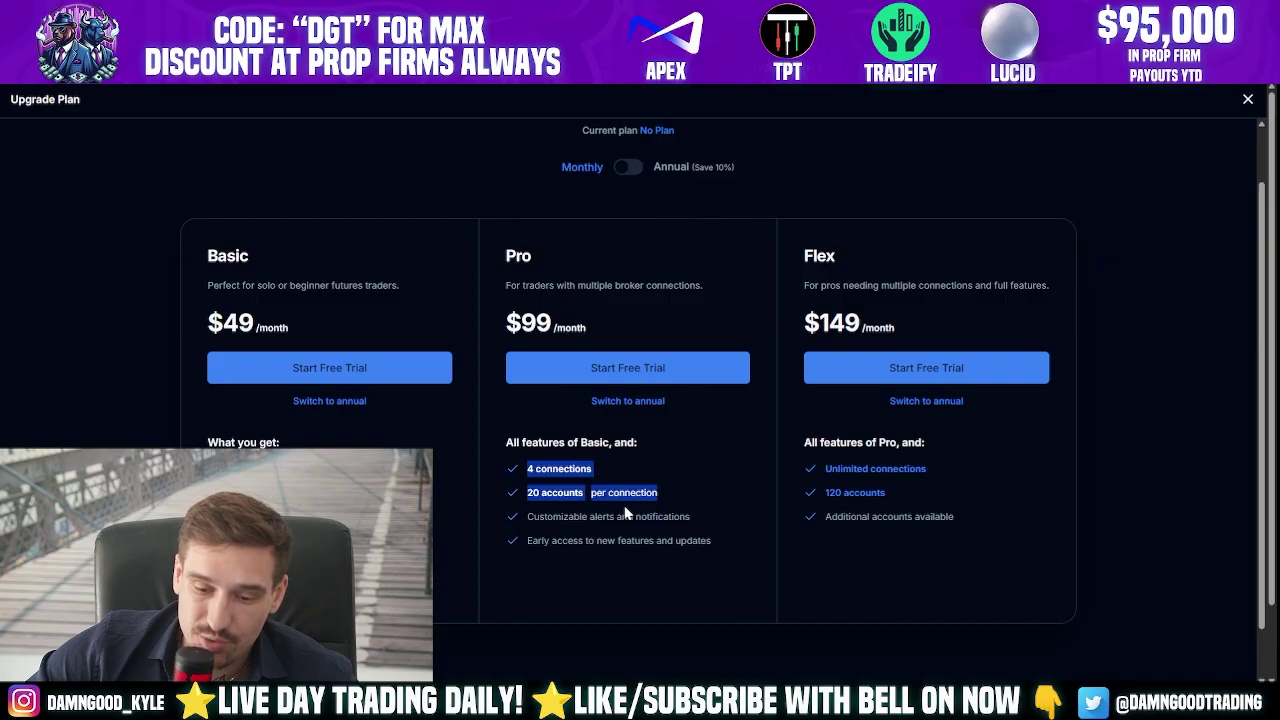
left_click(628, 512)
left_click_drag(526, 468, 655, 492)
left_click(636, 509)
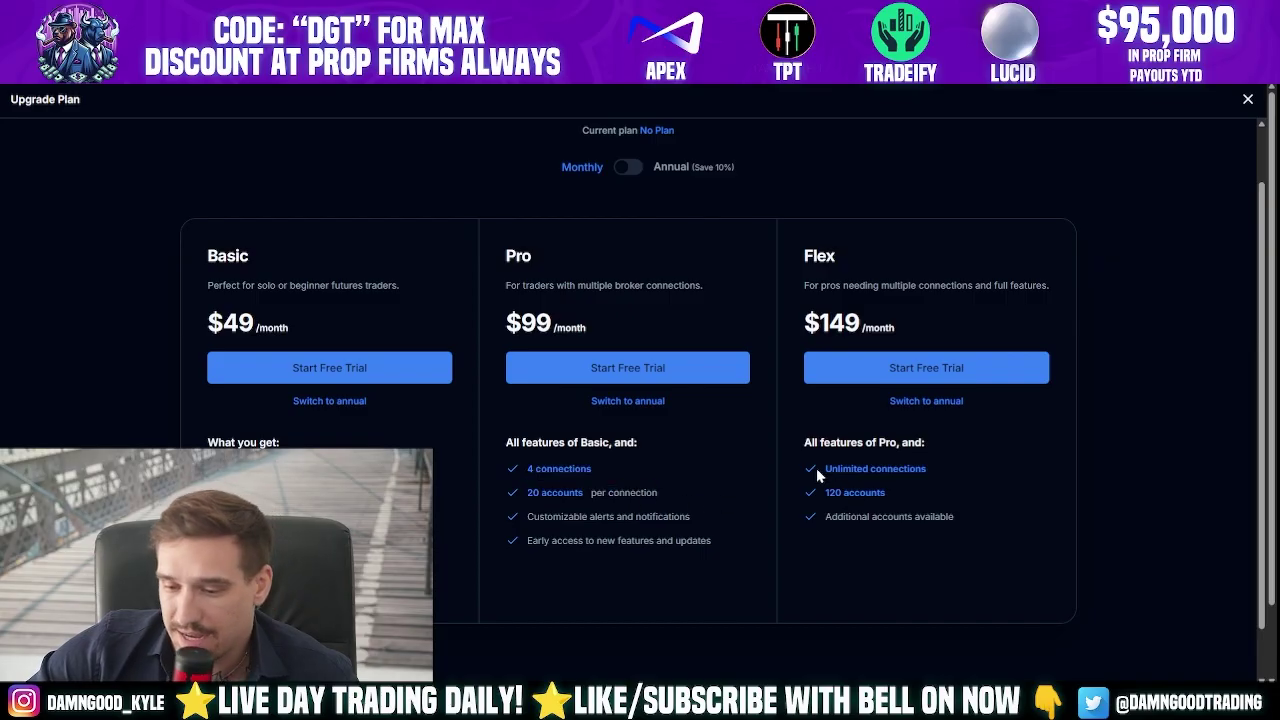
left_click_drag(816, 468, 912, 494)
left_click(914, 497)
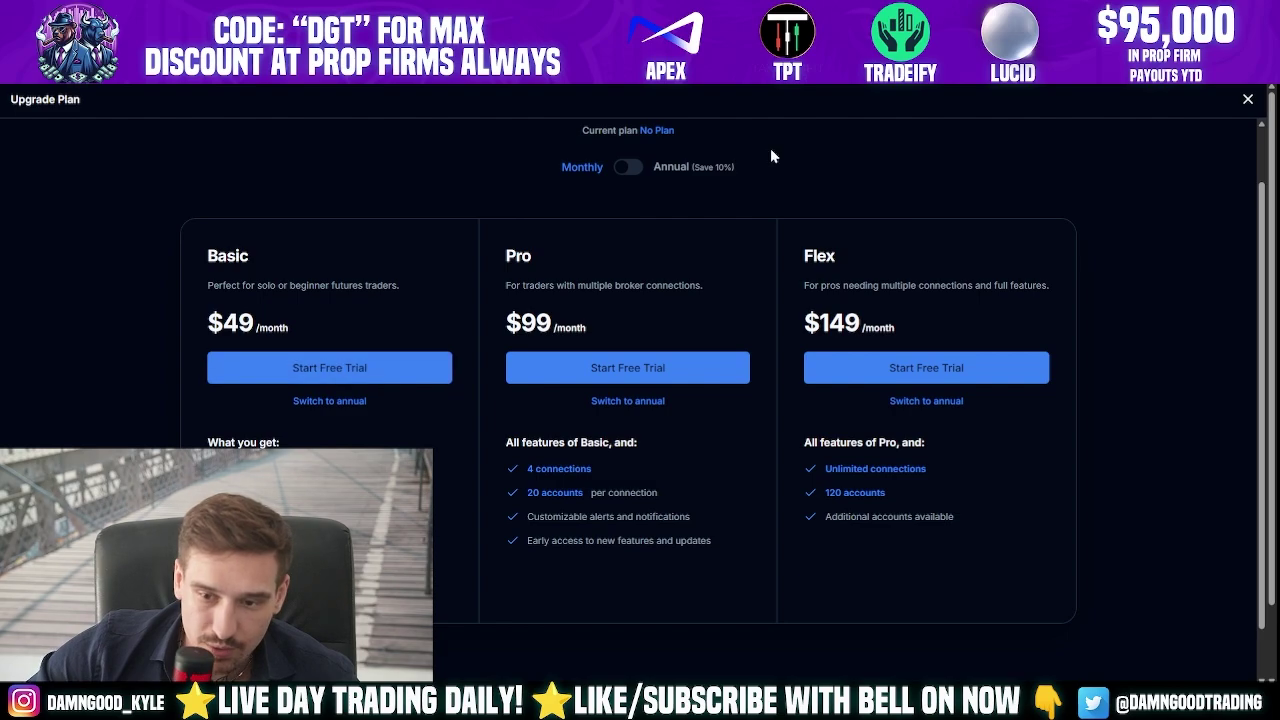
left_click(632, 167)
left_click(632, 167)
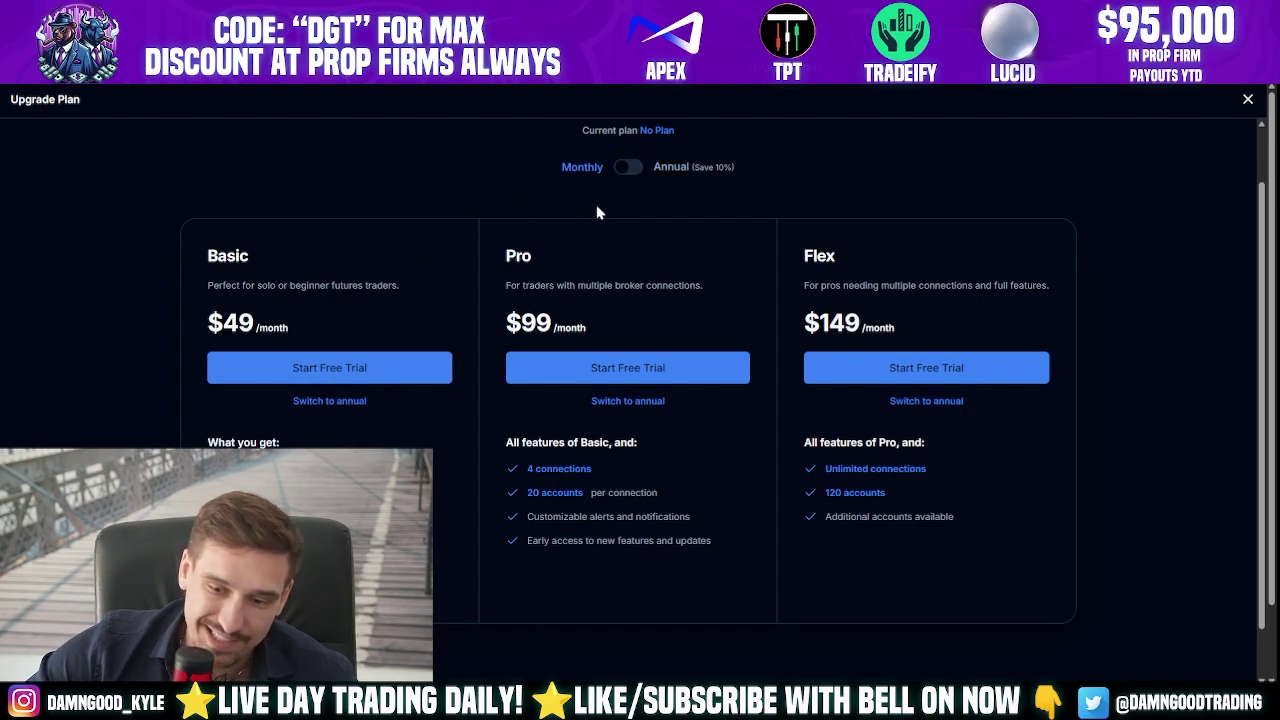
- Start the Basic plan free trial and apply promotion code DGT at checkout
left_click(355, 368)
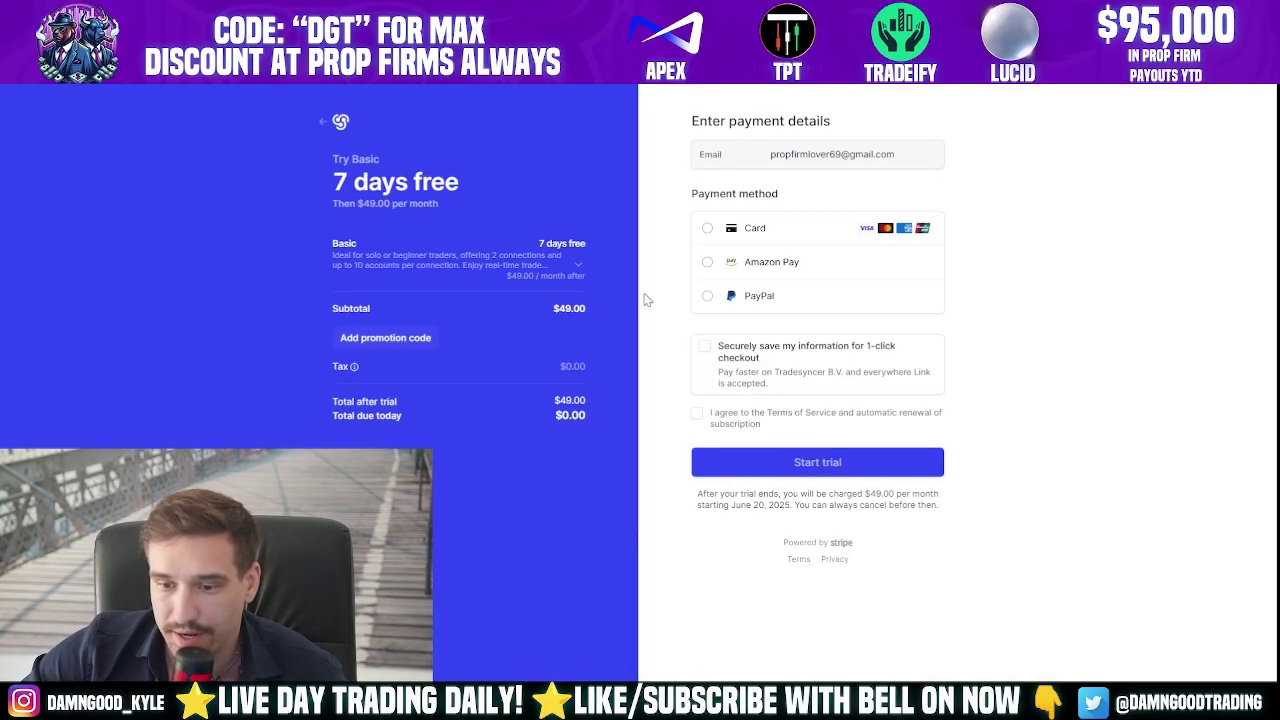
left_click(408, 340)
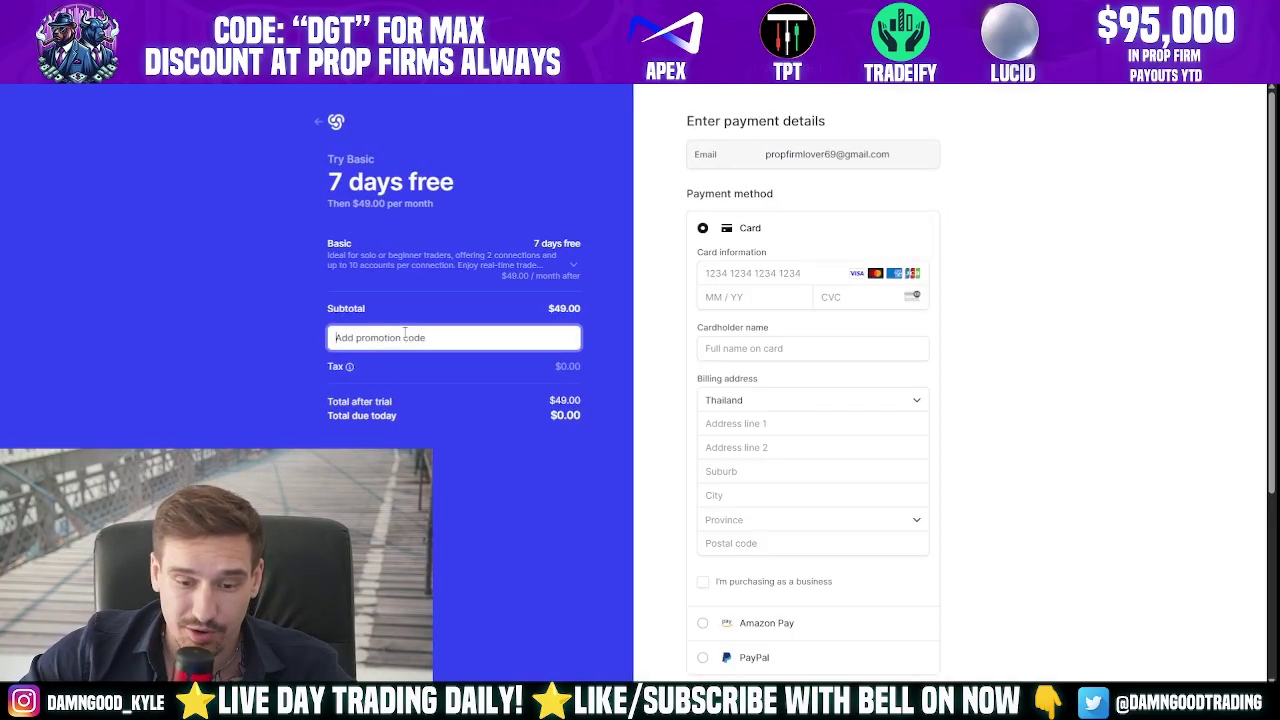
type("DGT")
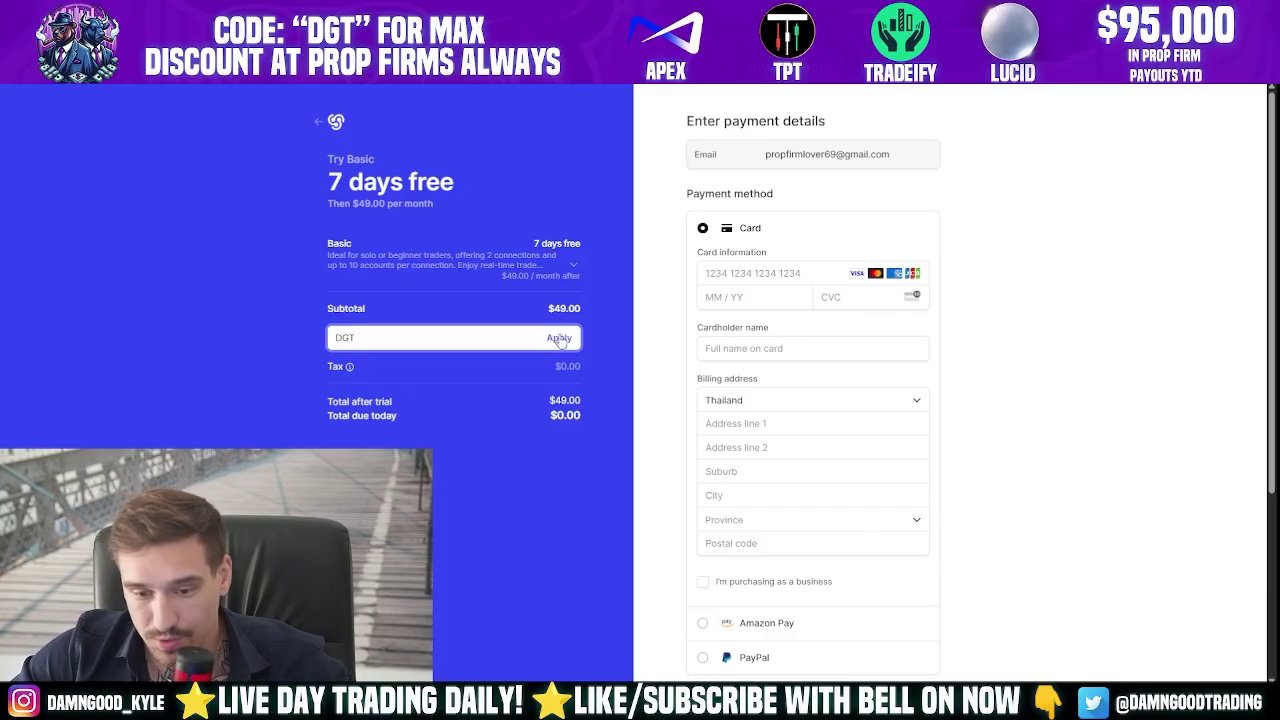
key("Return")
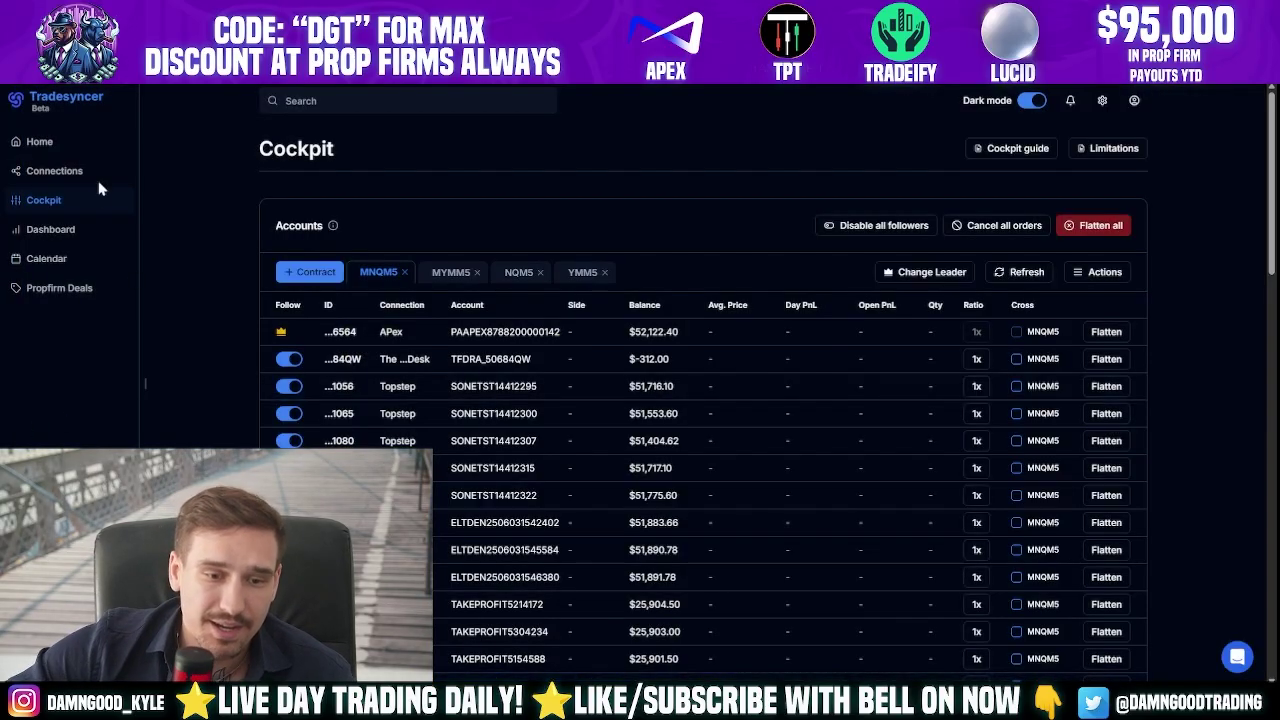
- Go from Home to Connections and delete the Tradeify connection row
left_click(40, 141)
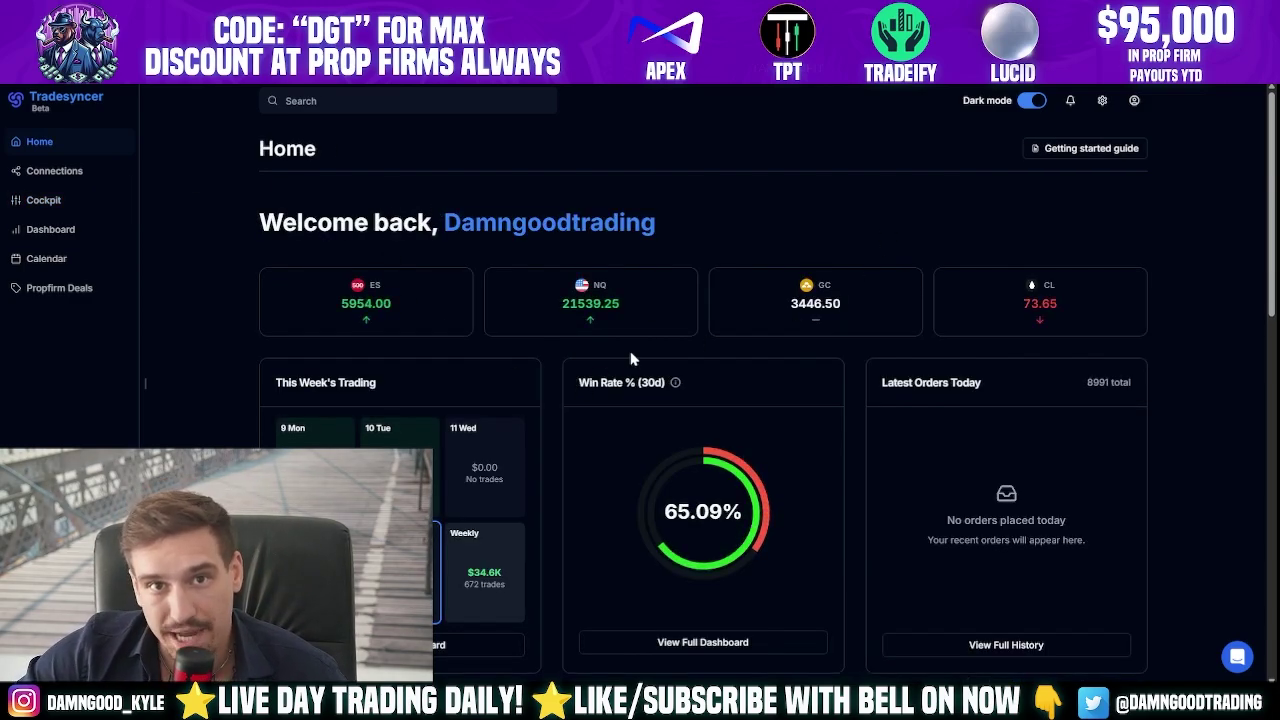
left_click(50, 172)
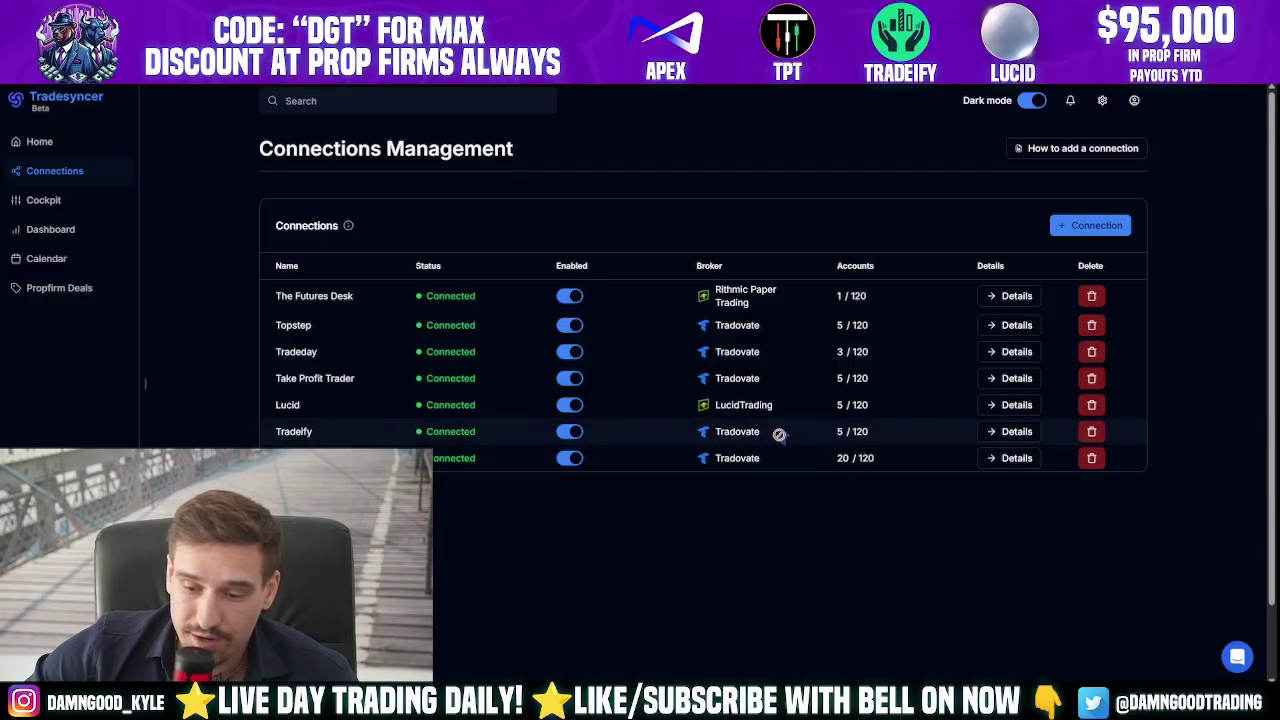
left_click(1091, 432)
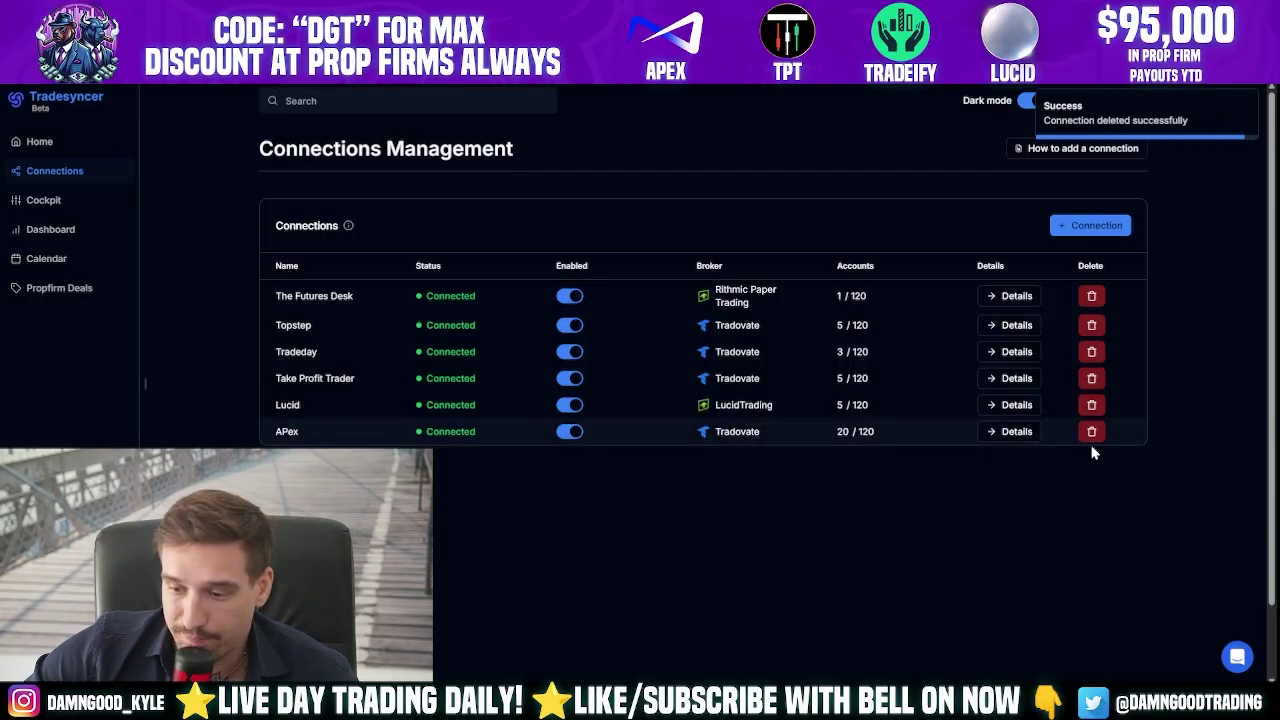
- Create a connection named Tradeify using the Tradovate broker card, keeping Environment on Demo
left_click(1090, 226)
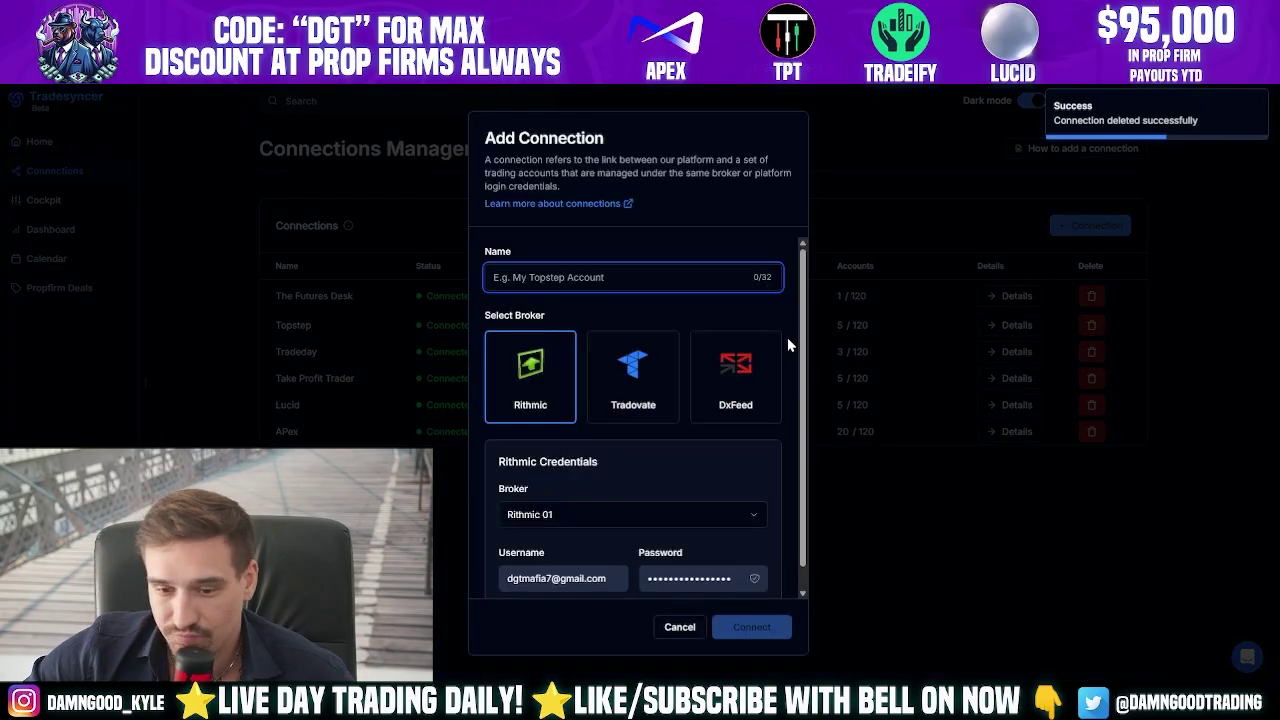
type("Tradeify")
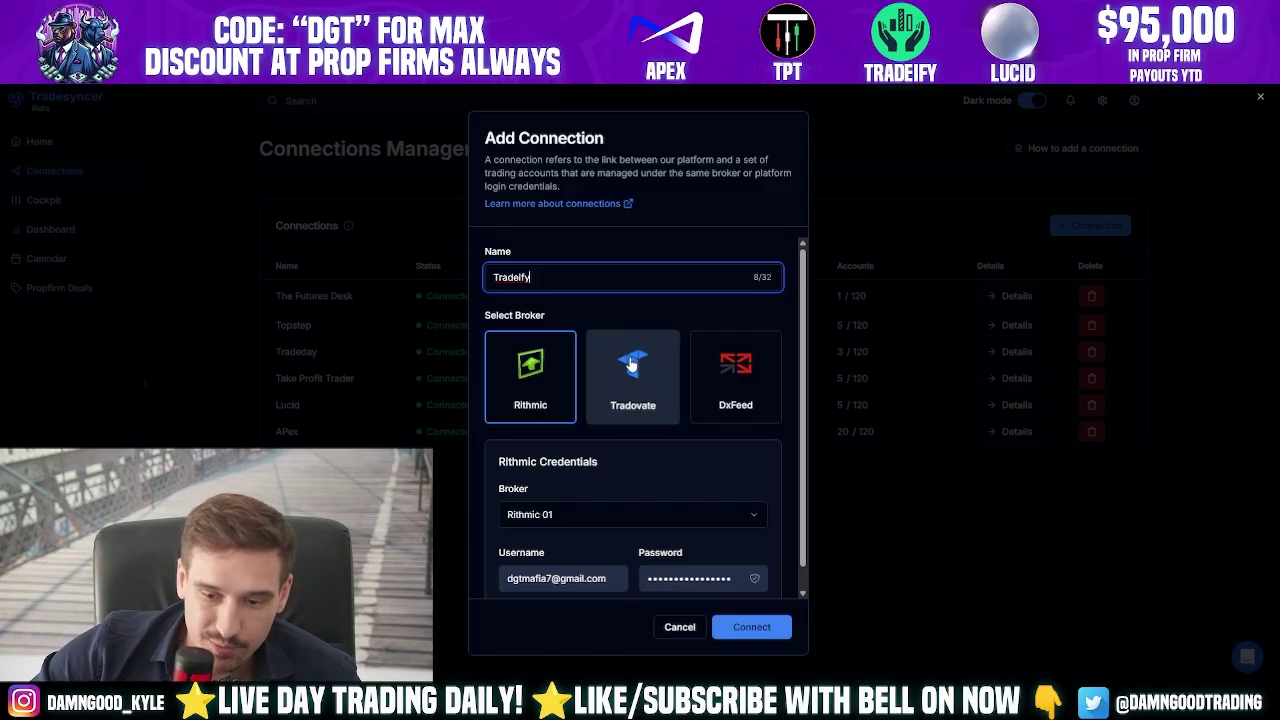
left_click(631, 366)
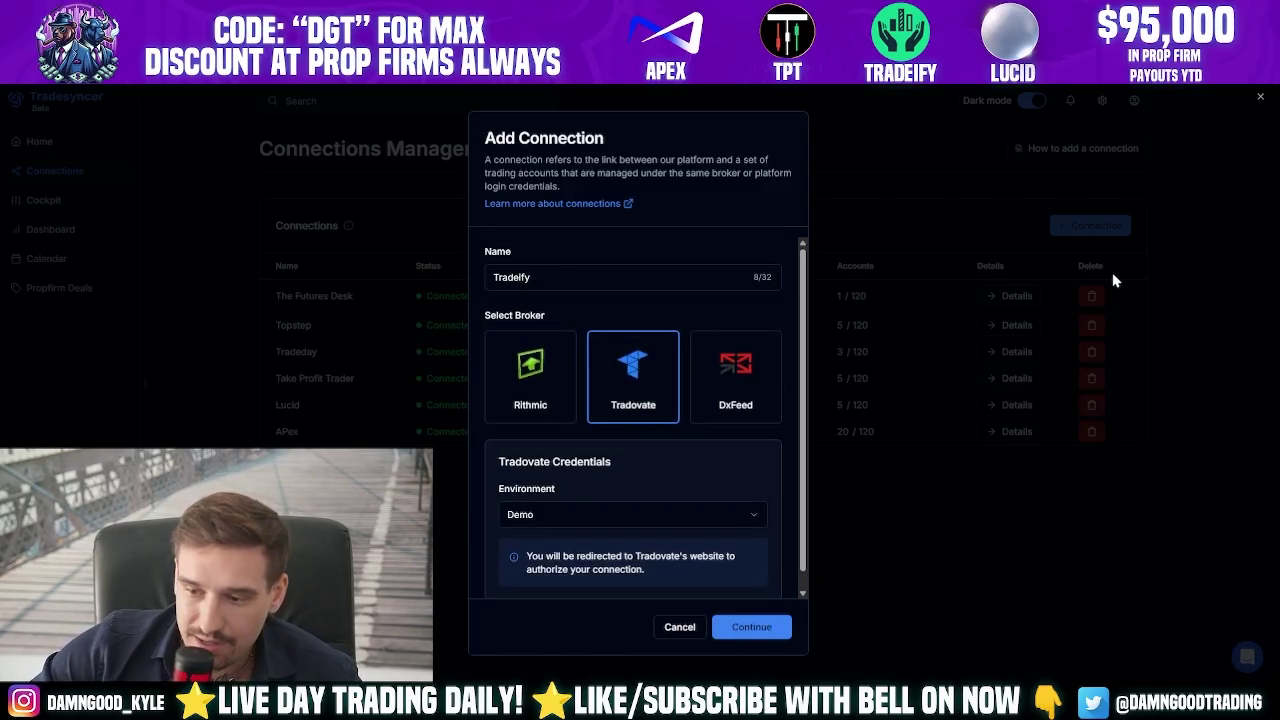
double_click(537, 277)
left_click(612, 283)
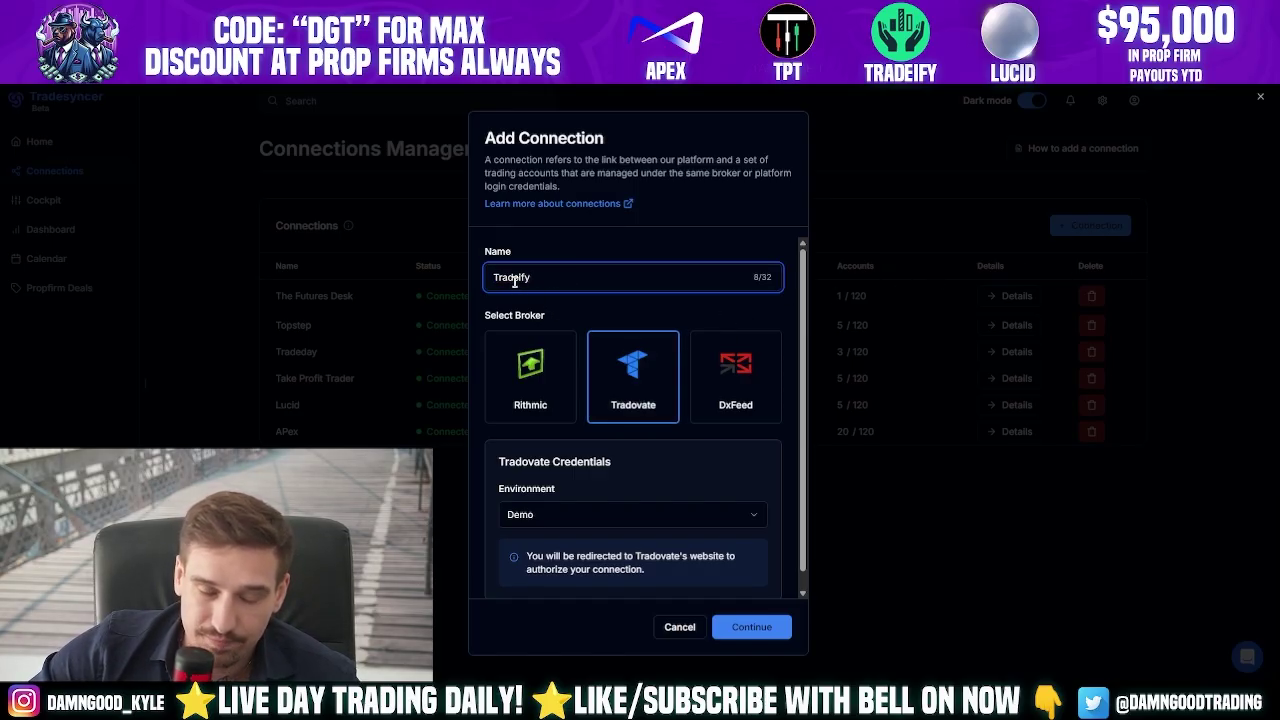
left_click(647, 405)
scroll(648, 406, "down", 1)
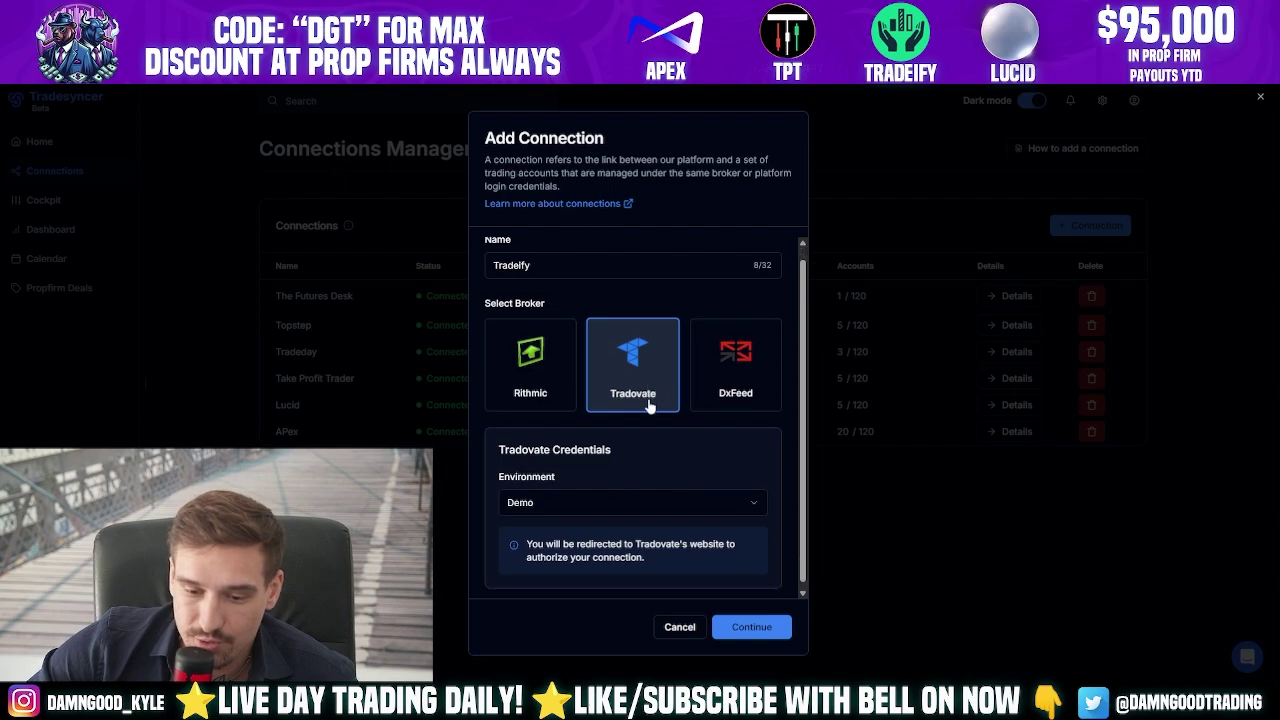
left_click(591, 502)
left_click(563, 532)
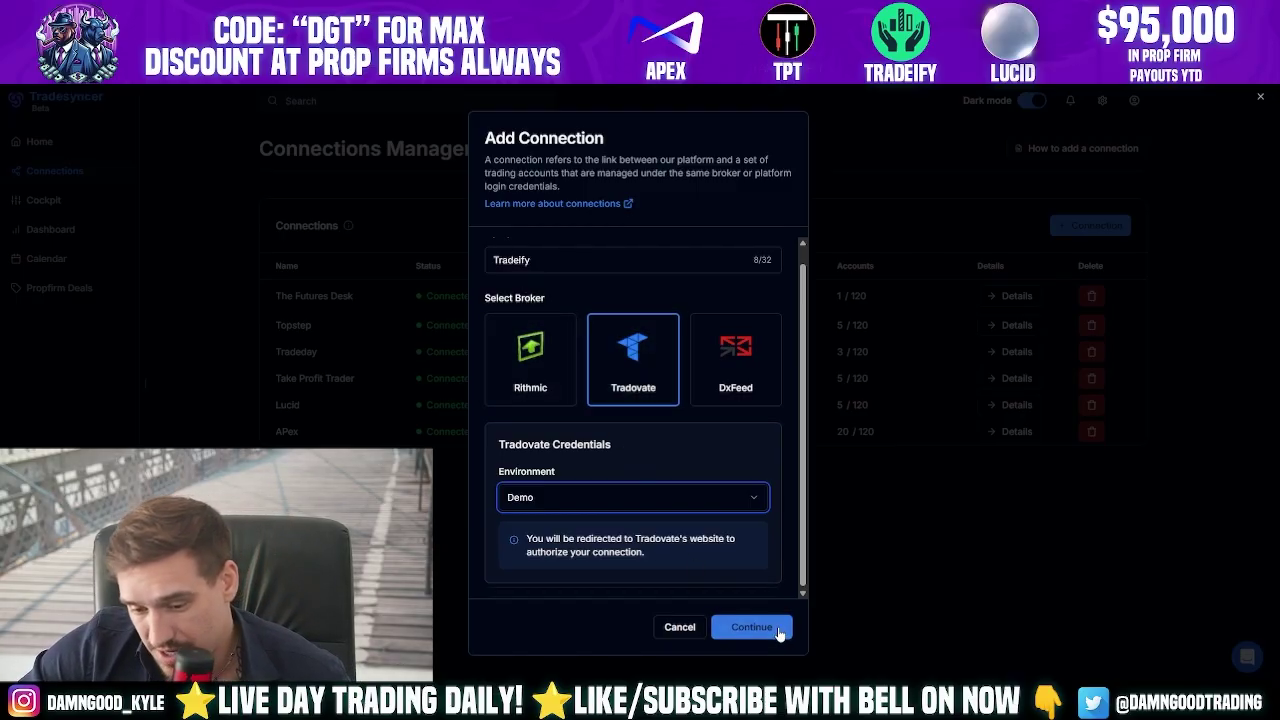
left_click(555, 497)
left_click(549, 522)
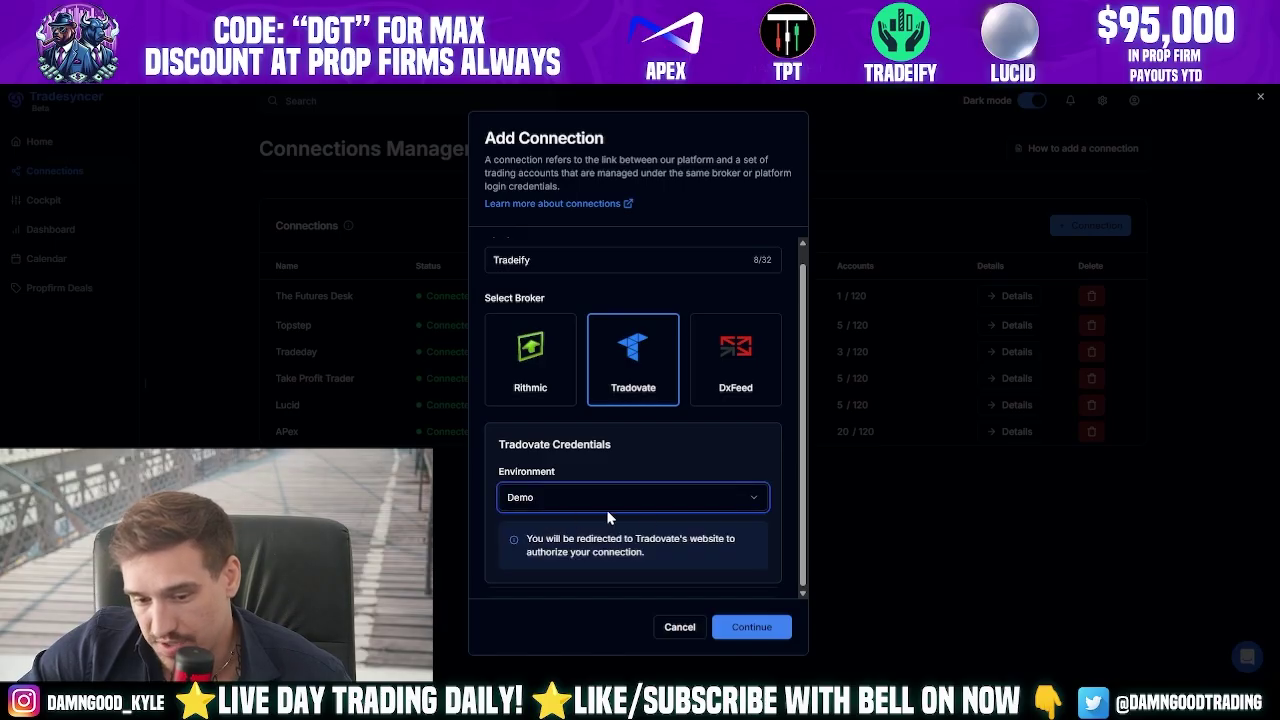
- Authorize the connection by logging into Tradovate with the saved Tradeify login
left_click(748, 628)
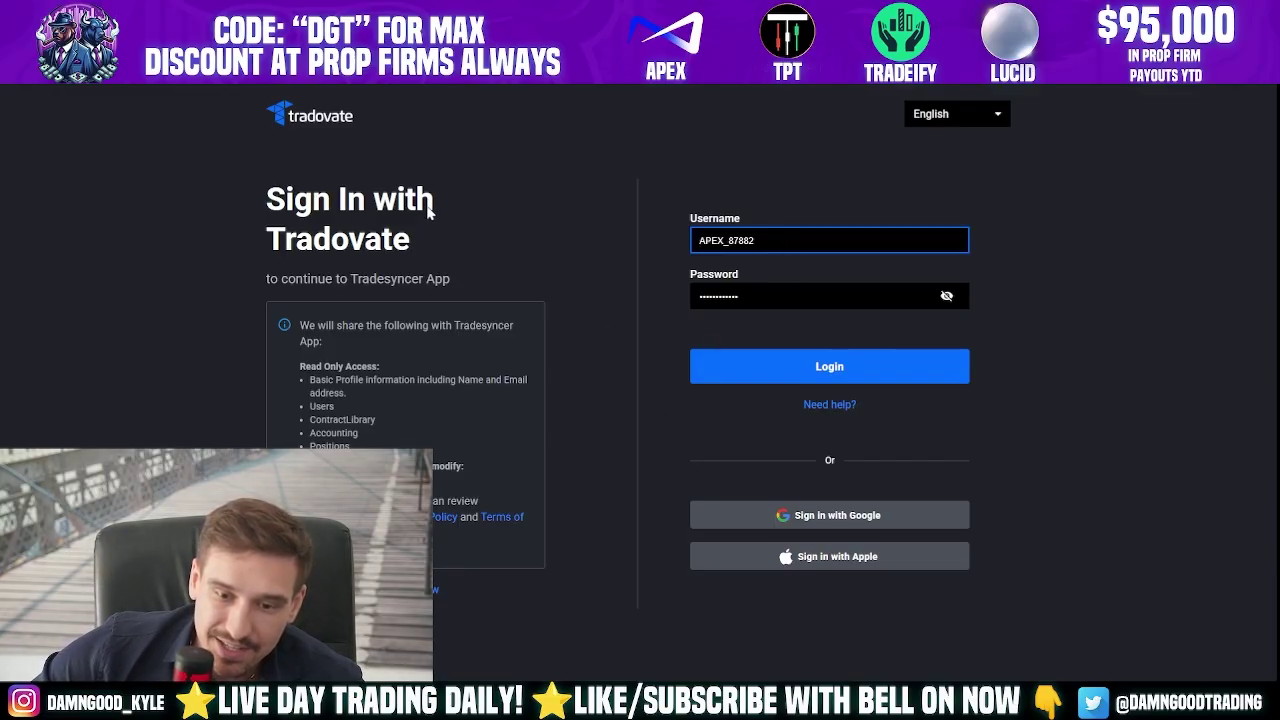
left_click(783, 238)
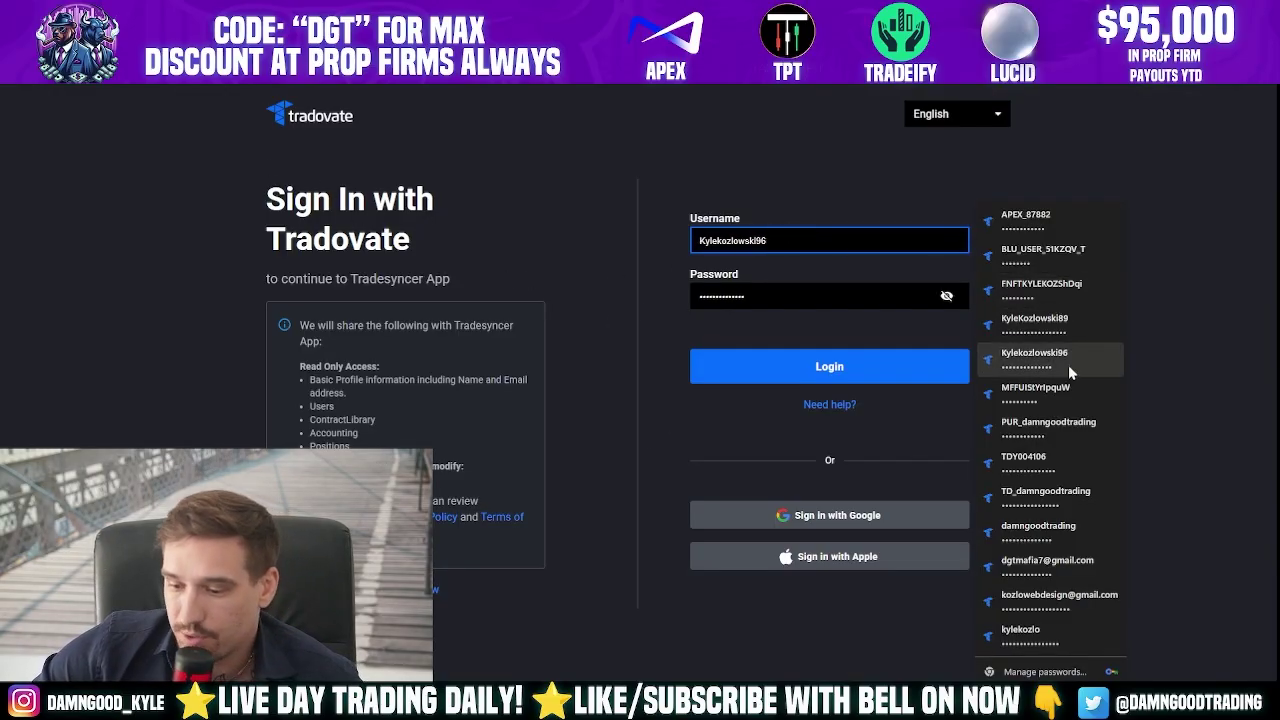
left_click(1045, 462)
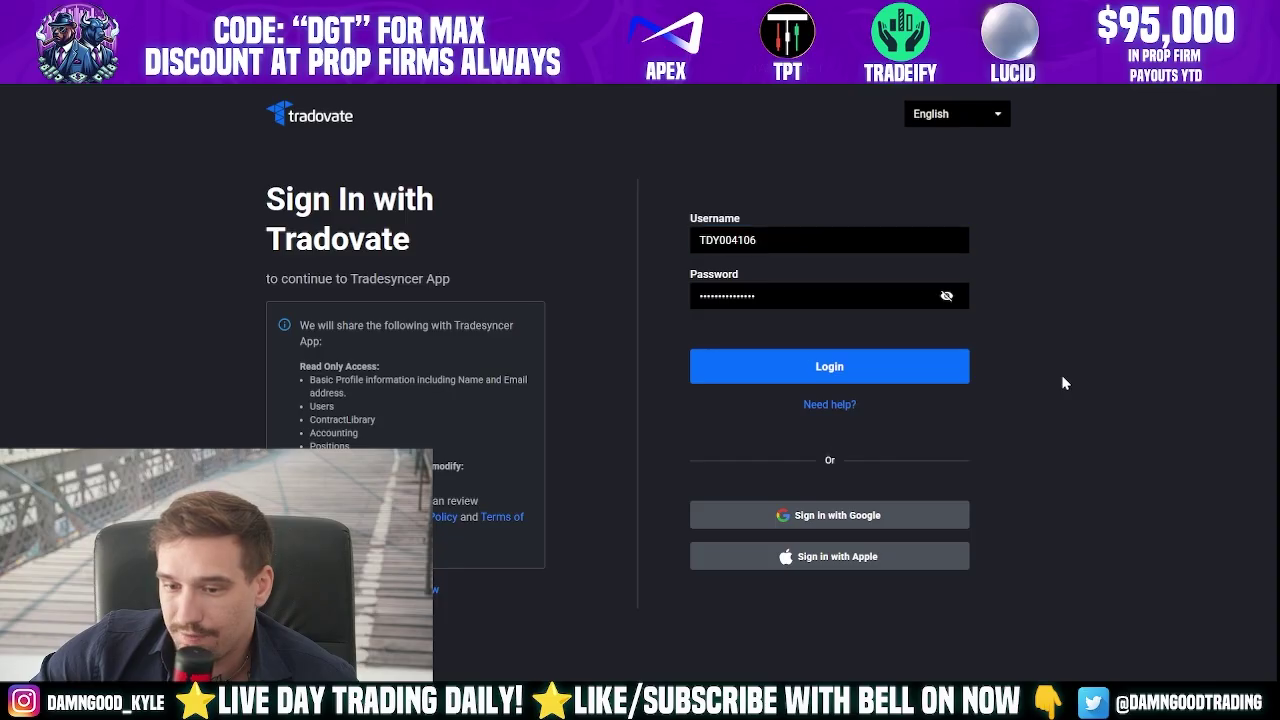
left_click(786, 378)
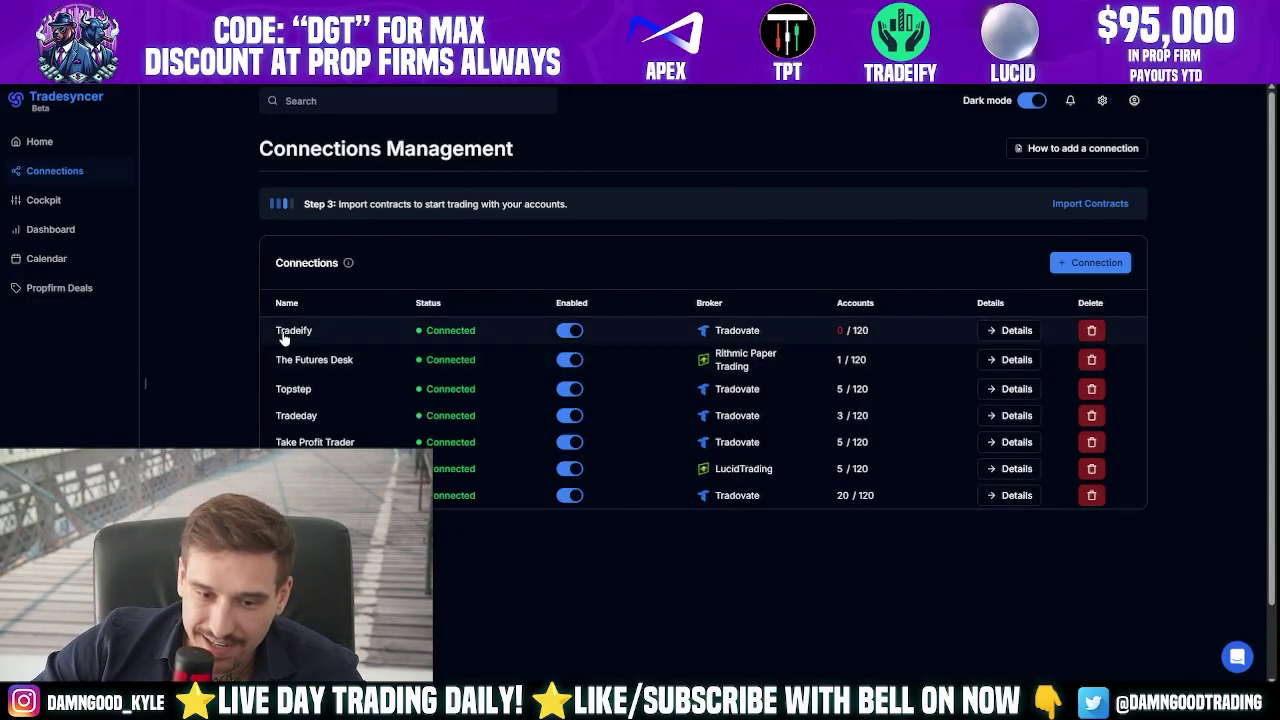
- Open the Tradeify connection's details and enable all its accounts
left_click_drag(284, 340, 871, 337)
left_click(900, 234)
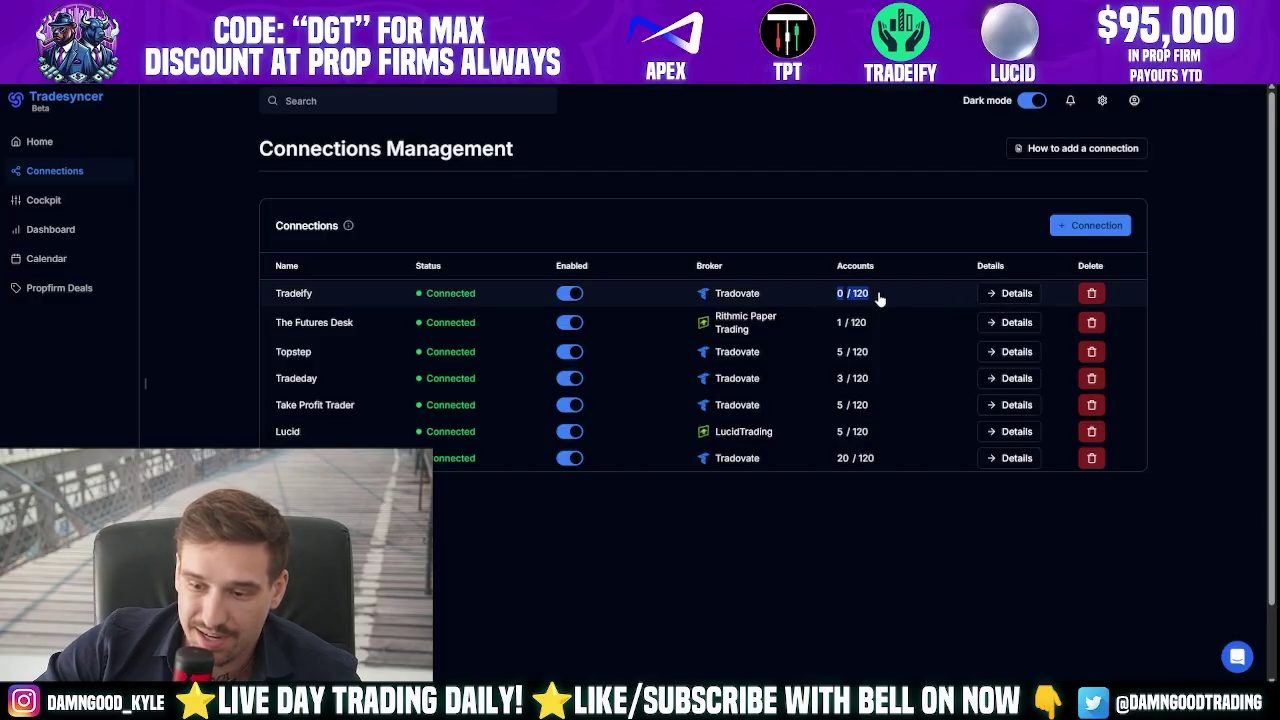
left_click(993, 293)
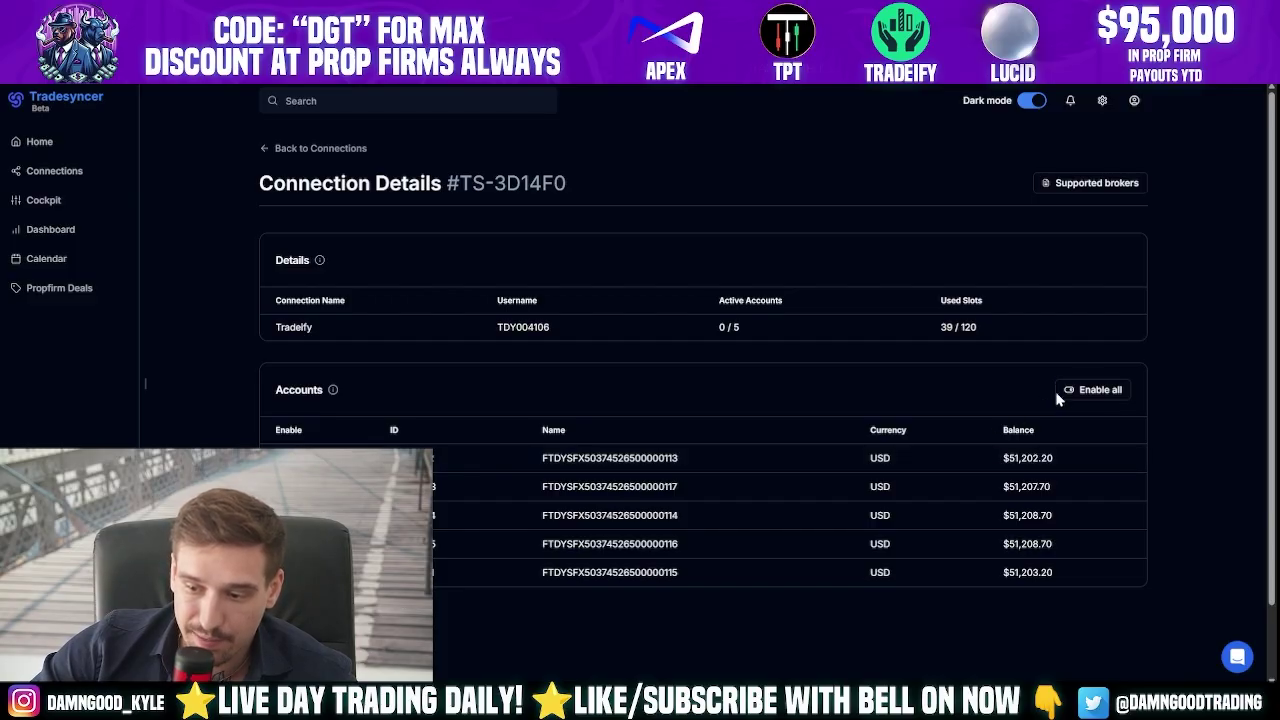
scroll(835, 567, "down", 3)
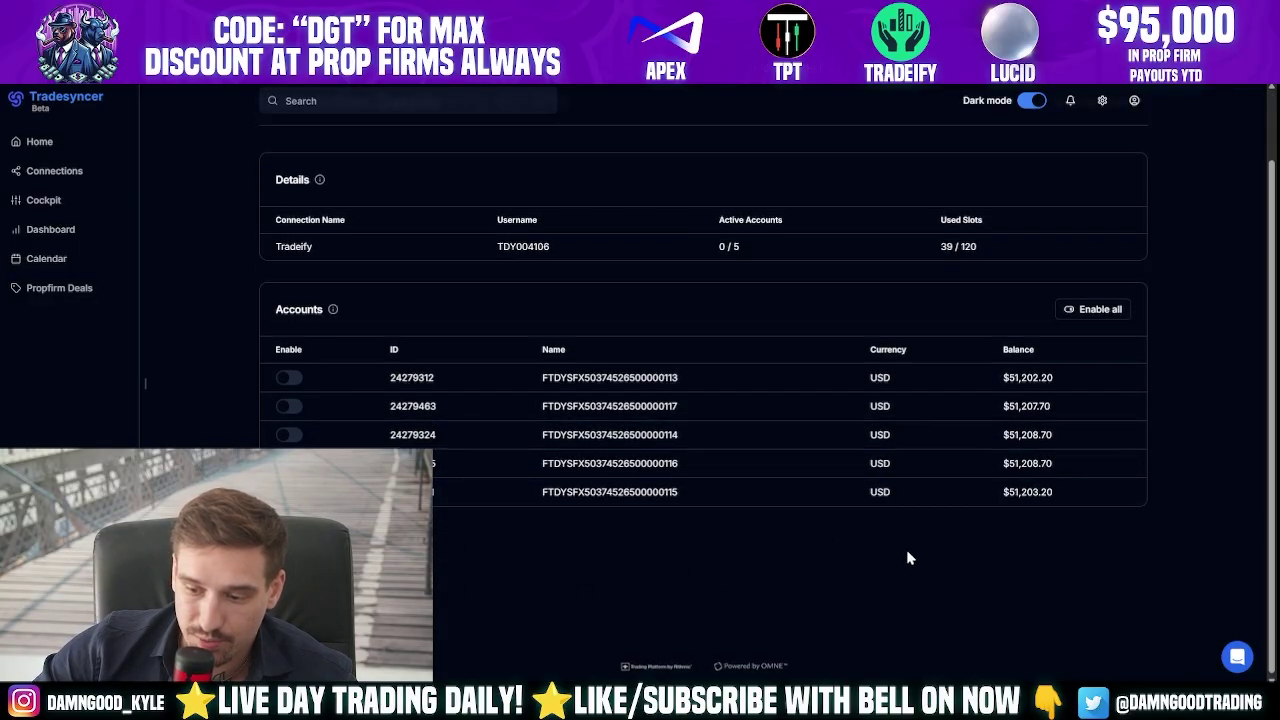
scroll(906, 549, "up", 3)
left_click(1089, 392)
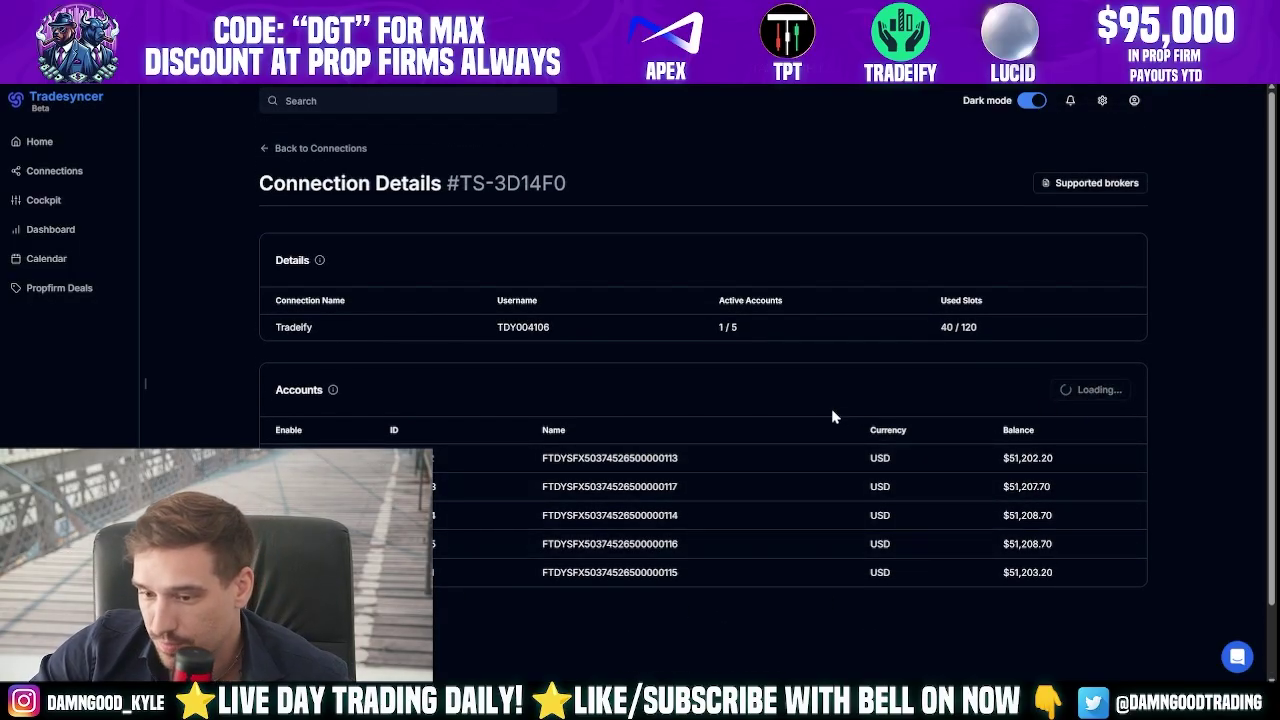
- Toggle two Tradeify accounts off and on again, leaving 5/5 active, and return to Connections
scroll(840, 380, "down", 1)
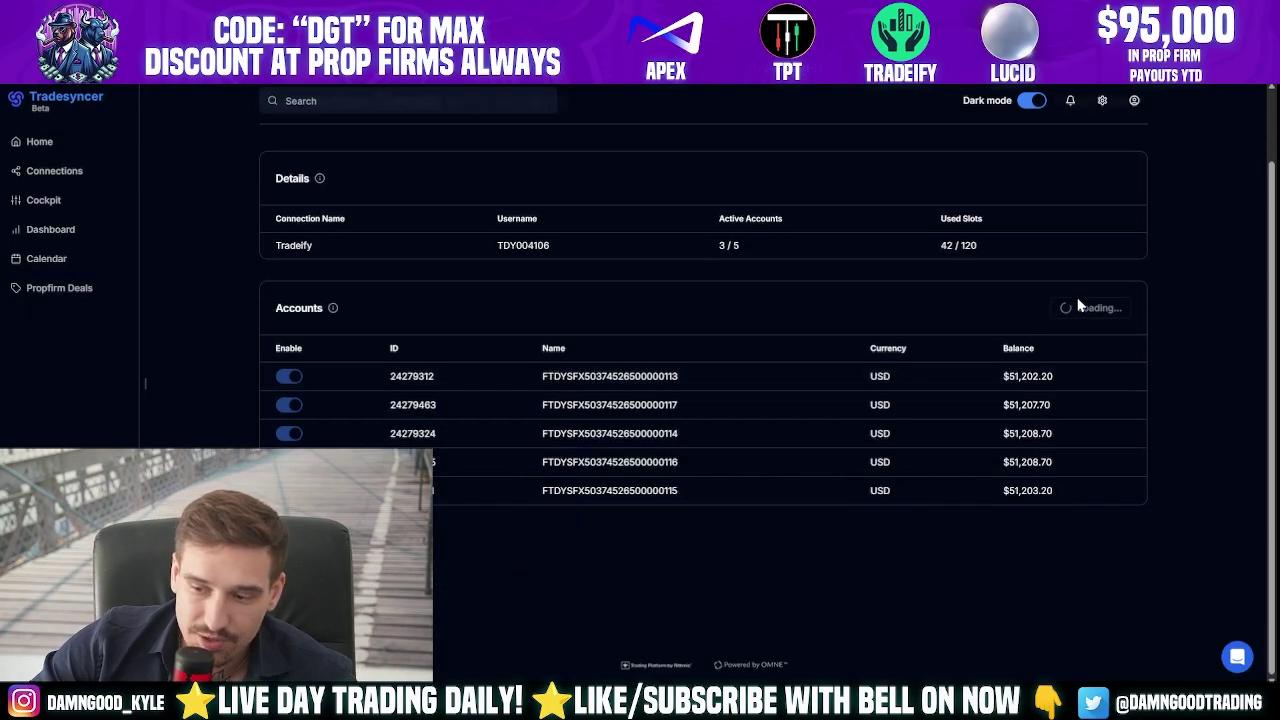
scroll(1074, 312, "up", 1)
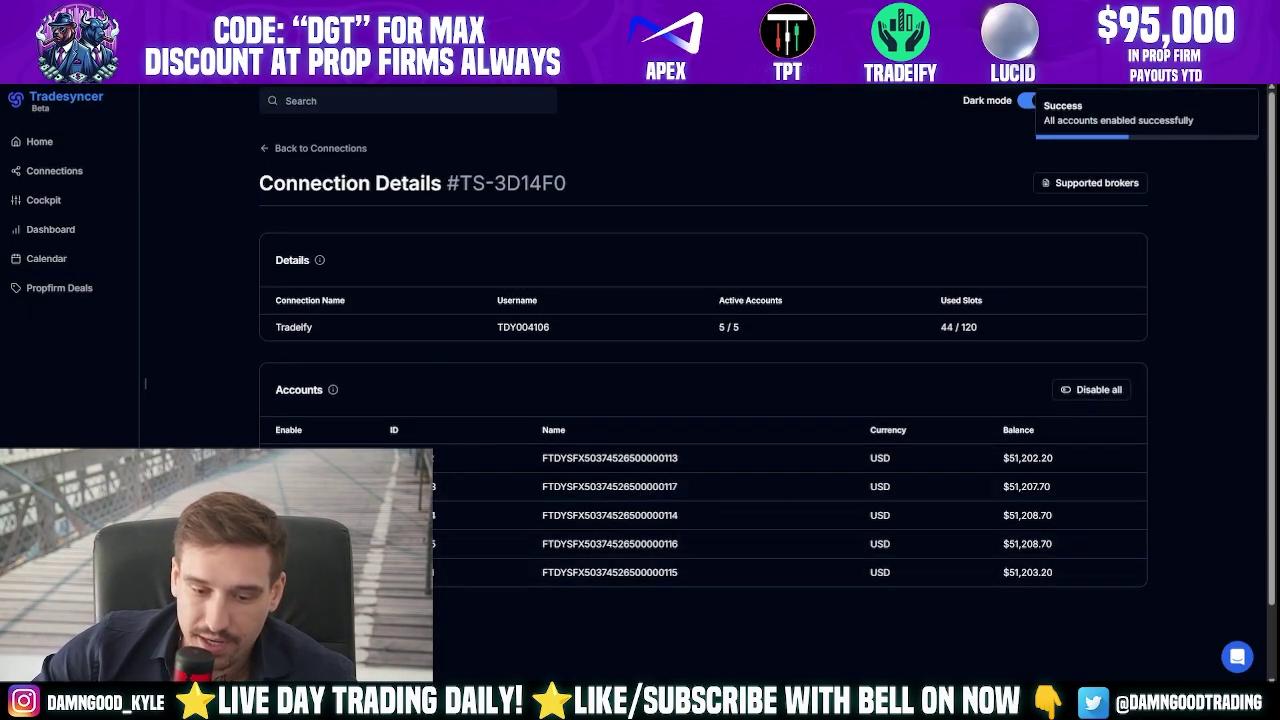
left_click(290, 543)
left_click(290, 572)
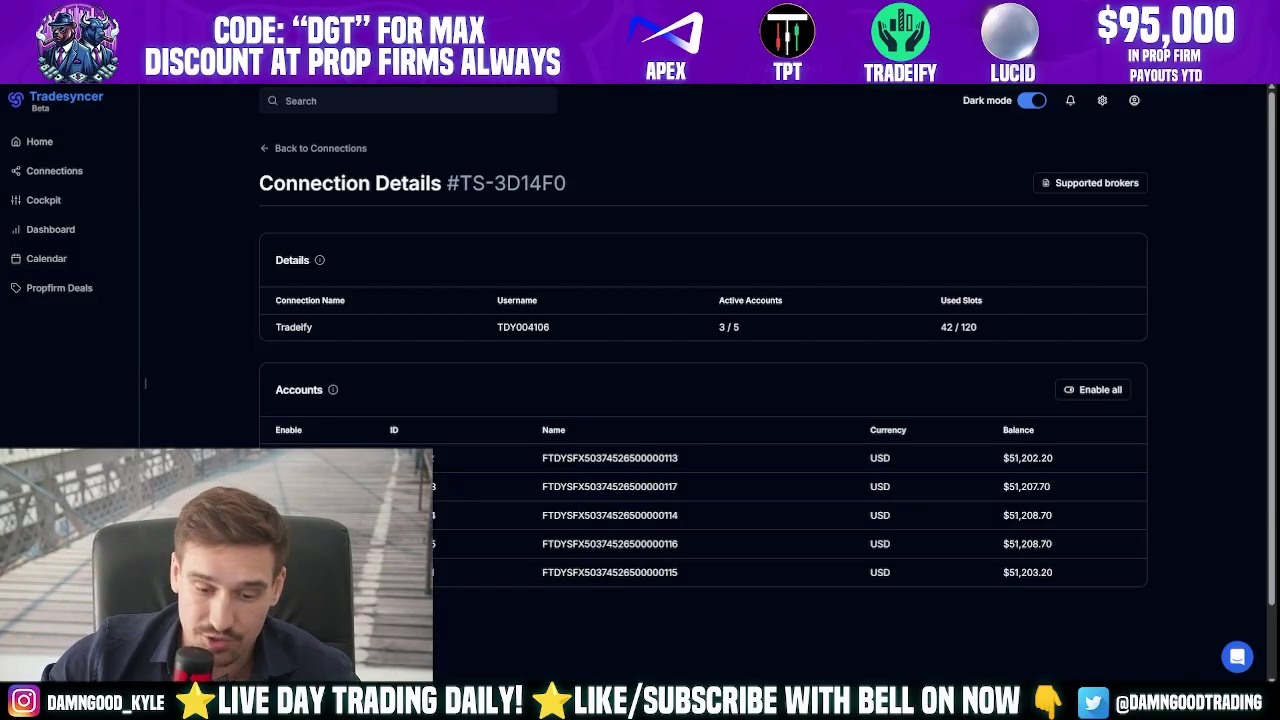
left_click(288, 572)
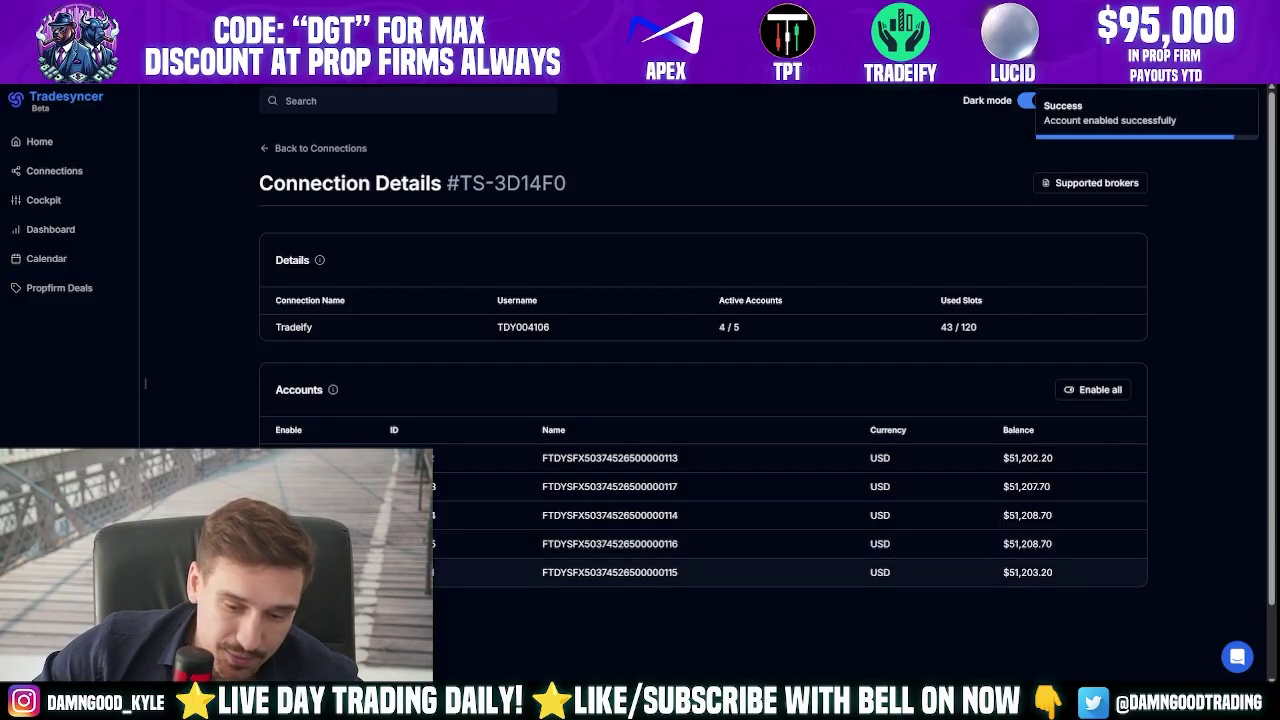
left_click(288, 543)
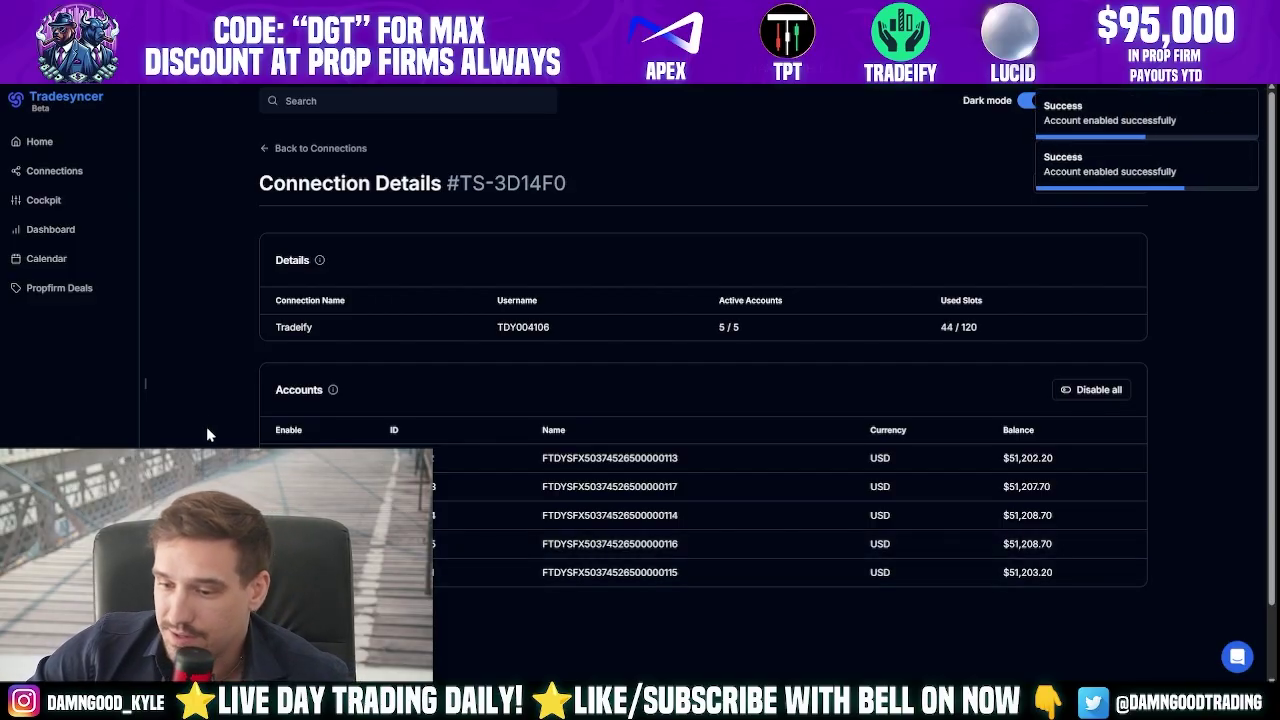
left_click(310, 148)
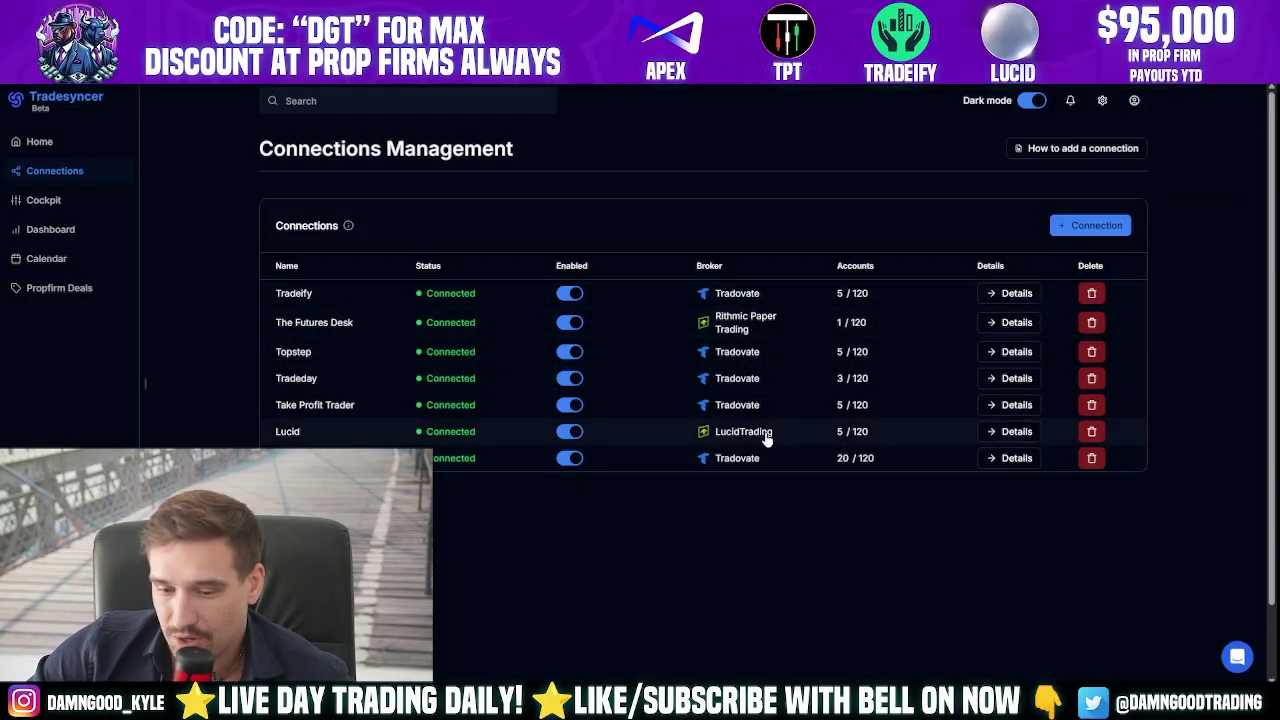
left_click(1090, 225)
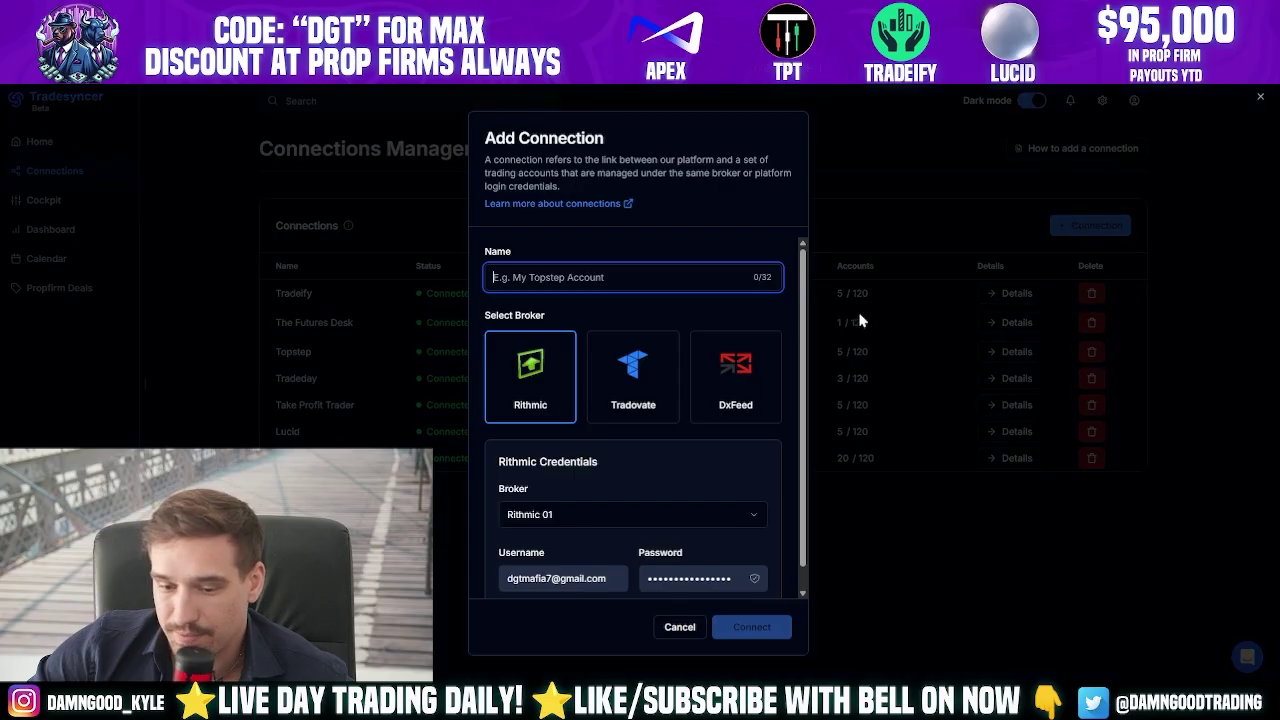
scroll(561, 494, "down", 1)
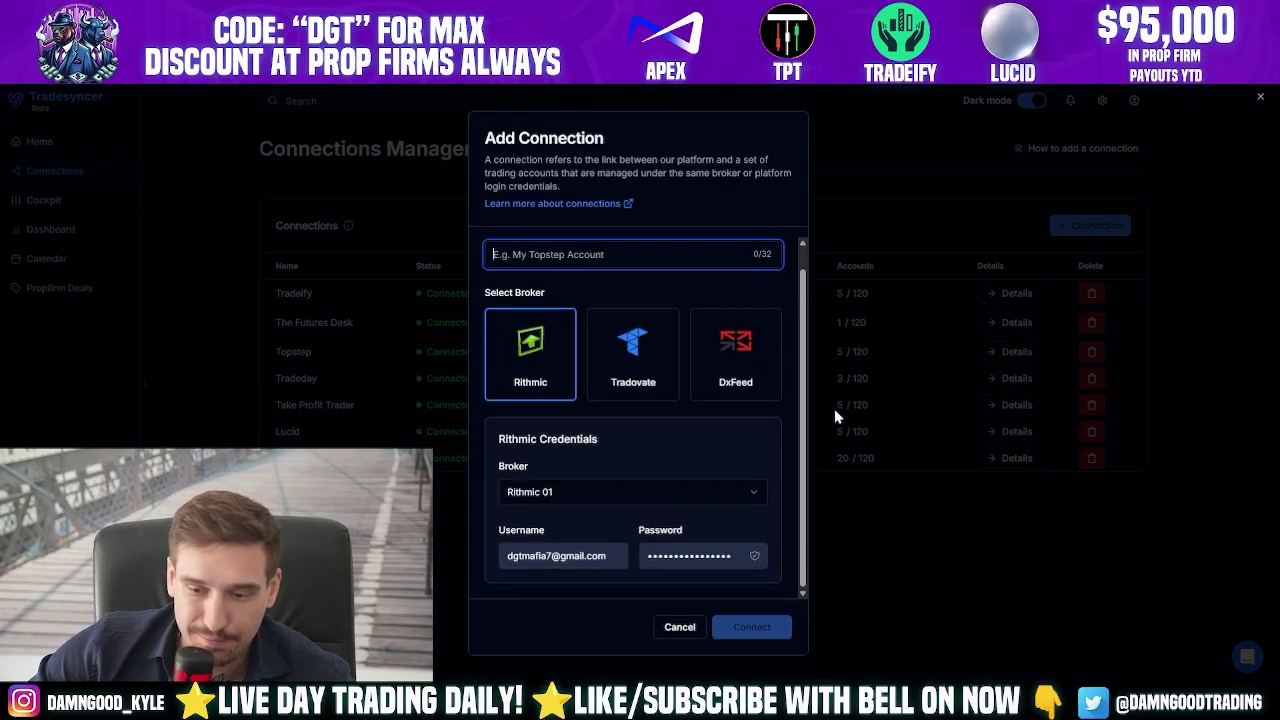
left_click(938, 467)
left_click(1090, 225)
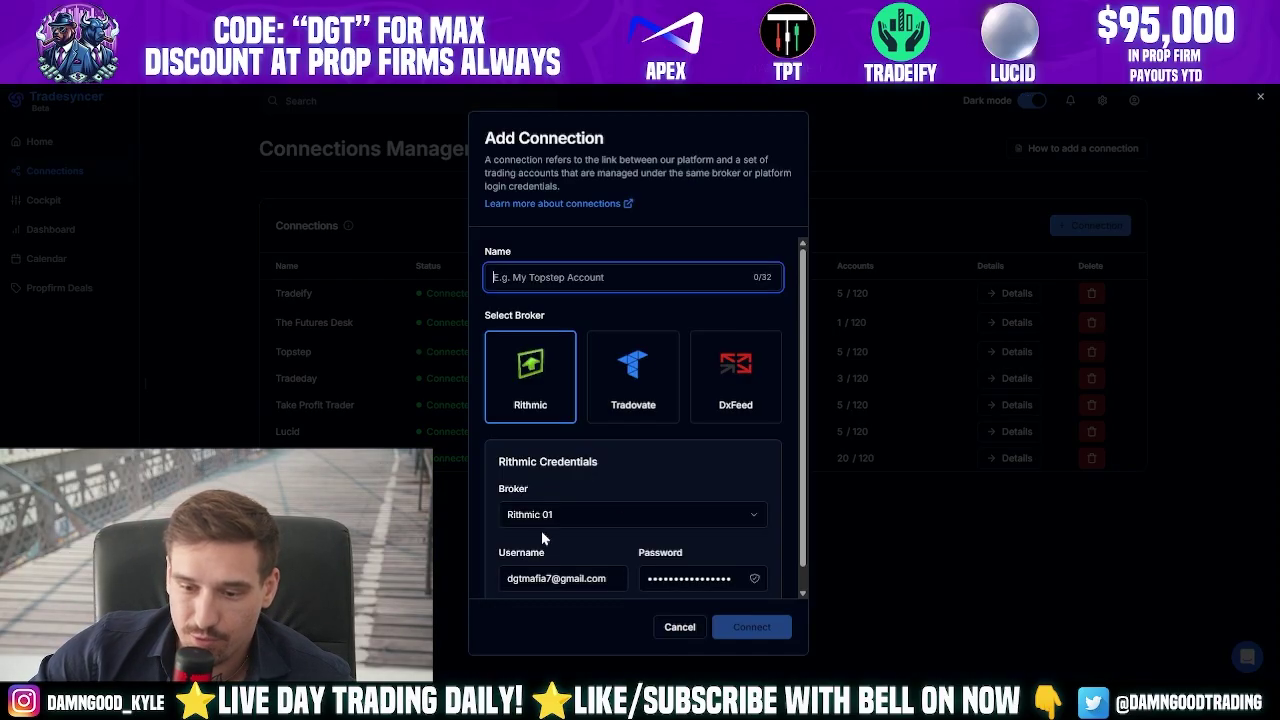
left_click(561, 512)
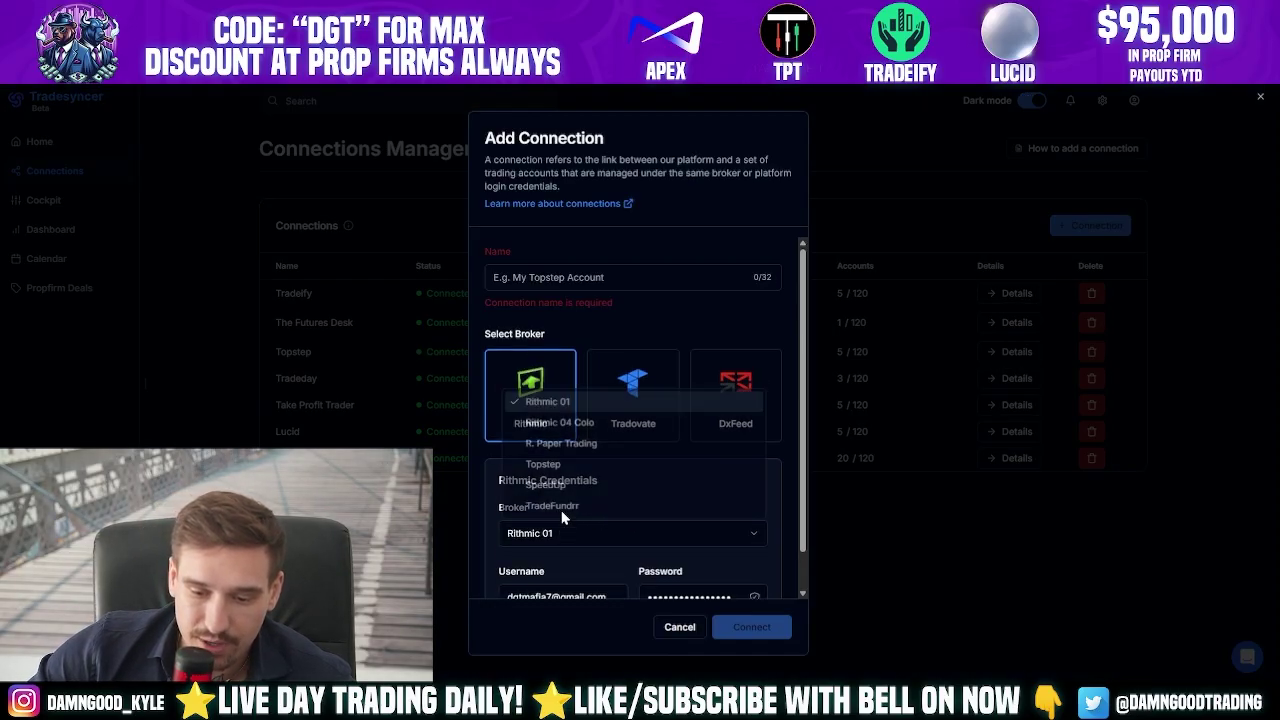
left_click(593, 398)
left_click(590, 277)
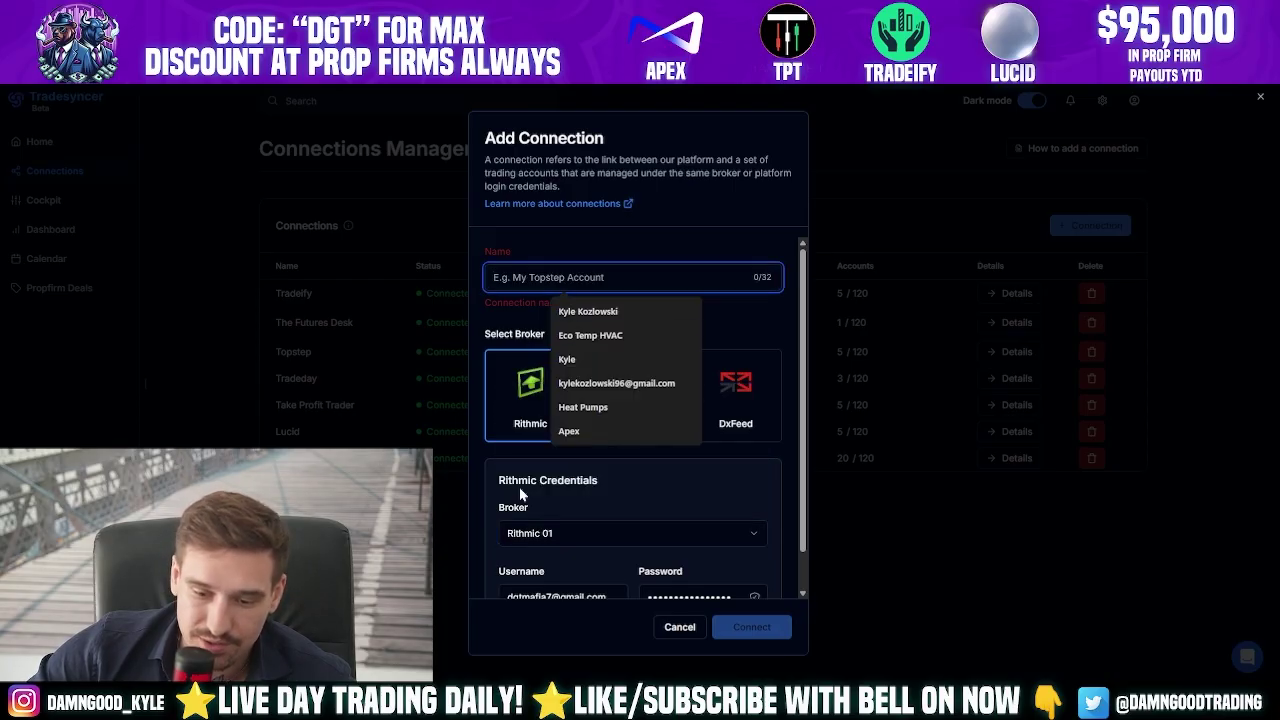
left_click(545, 533)
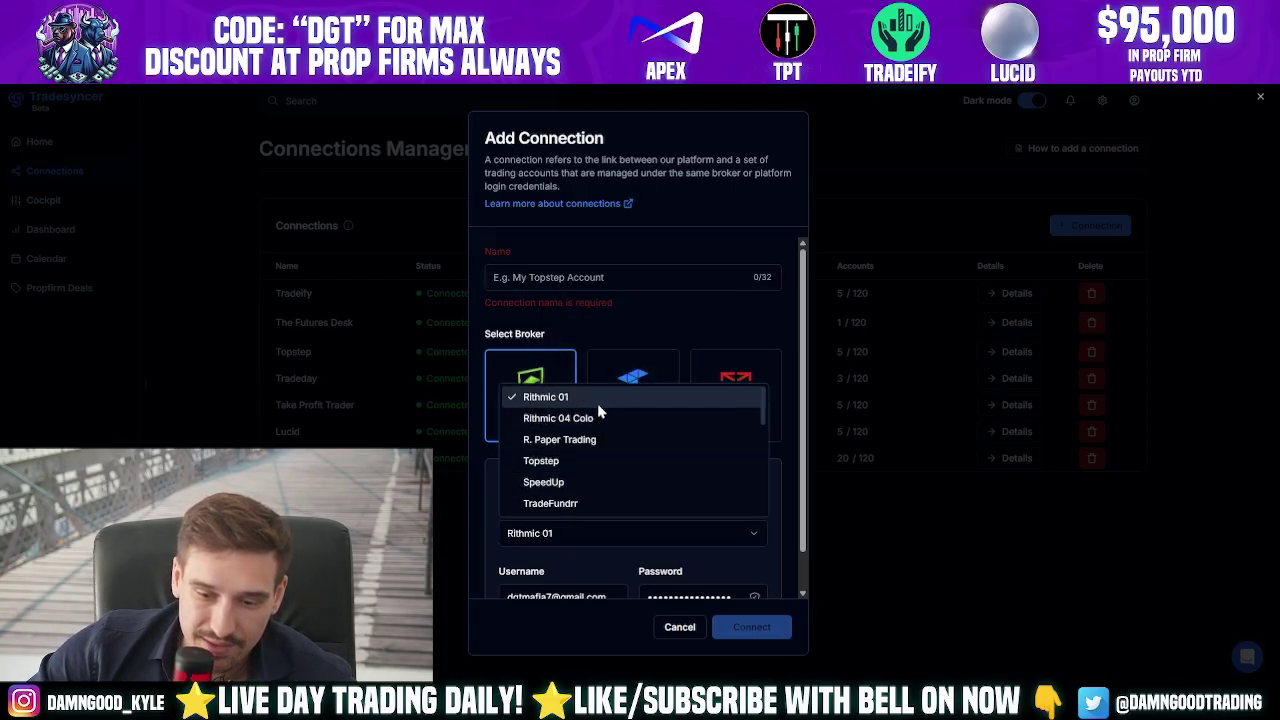
scroll(605, 414, "down", 4)
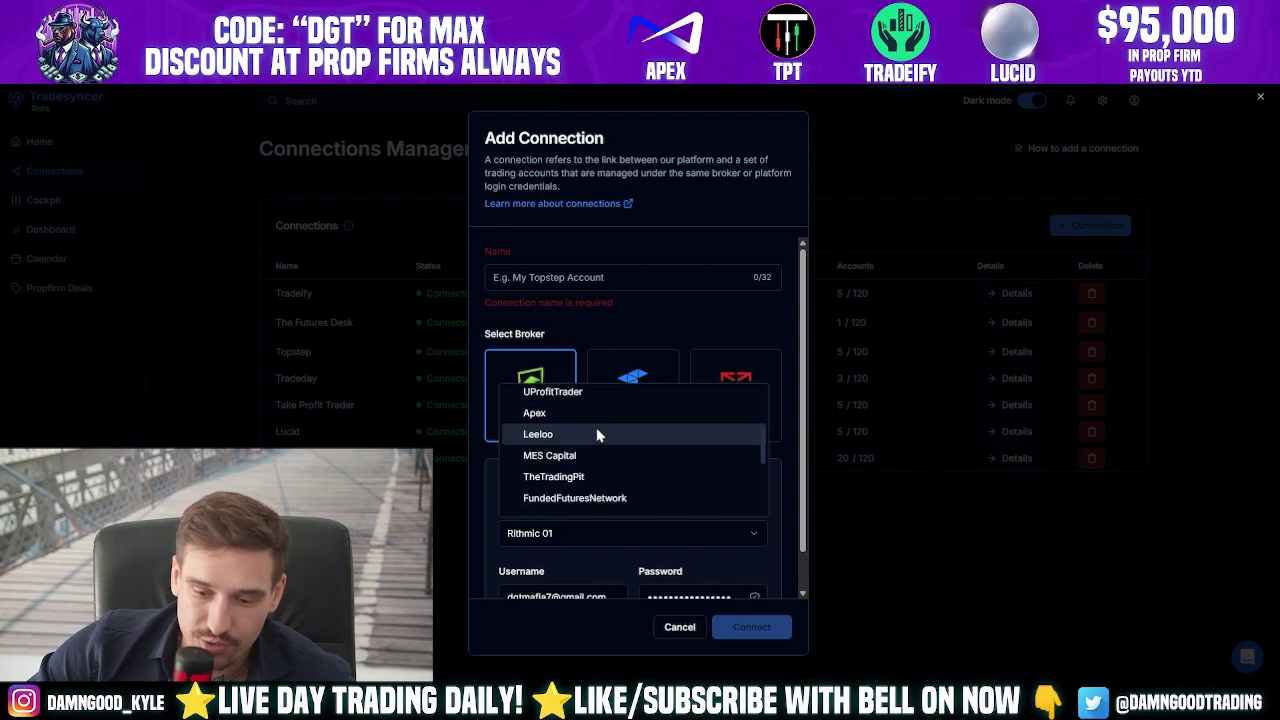
scroll(590, 460, "down", 2)
scroll(587, 492, "down", 3)
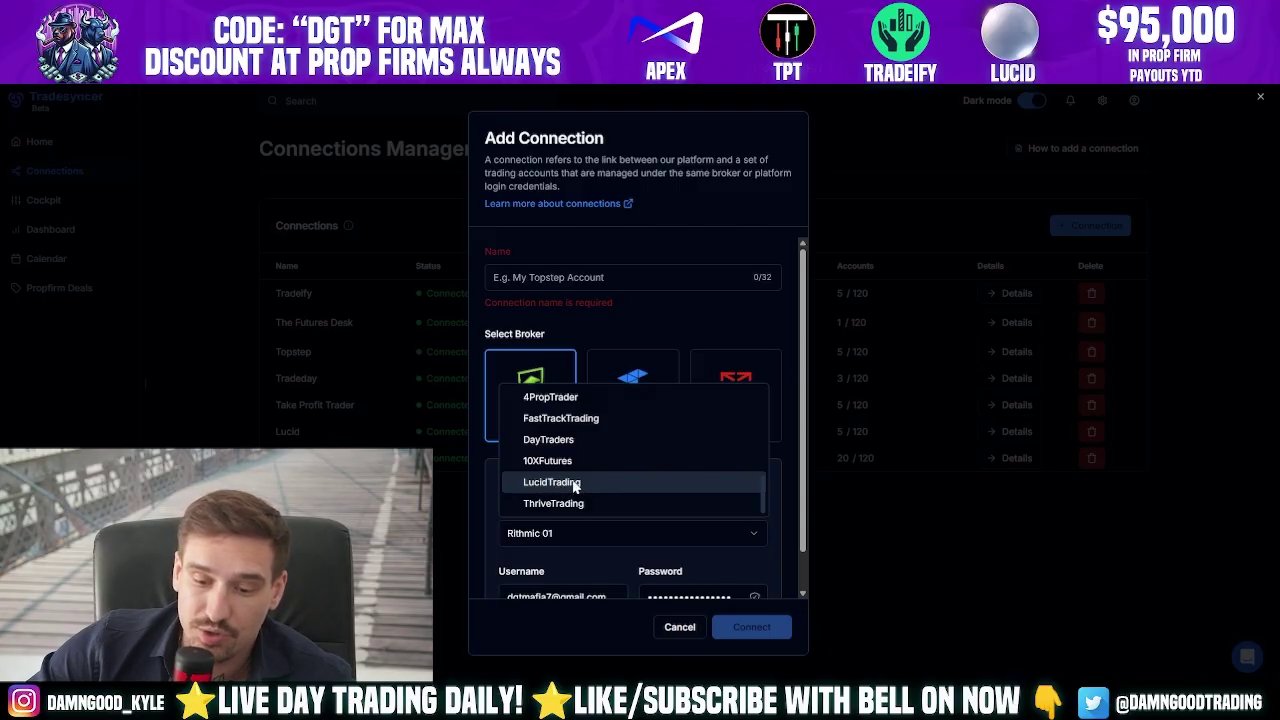
scroll(508, 545, "down", 1)
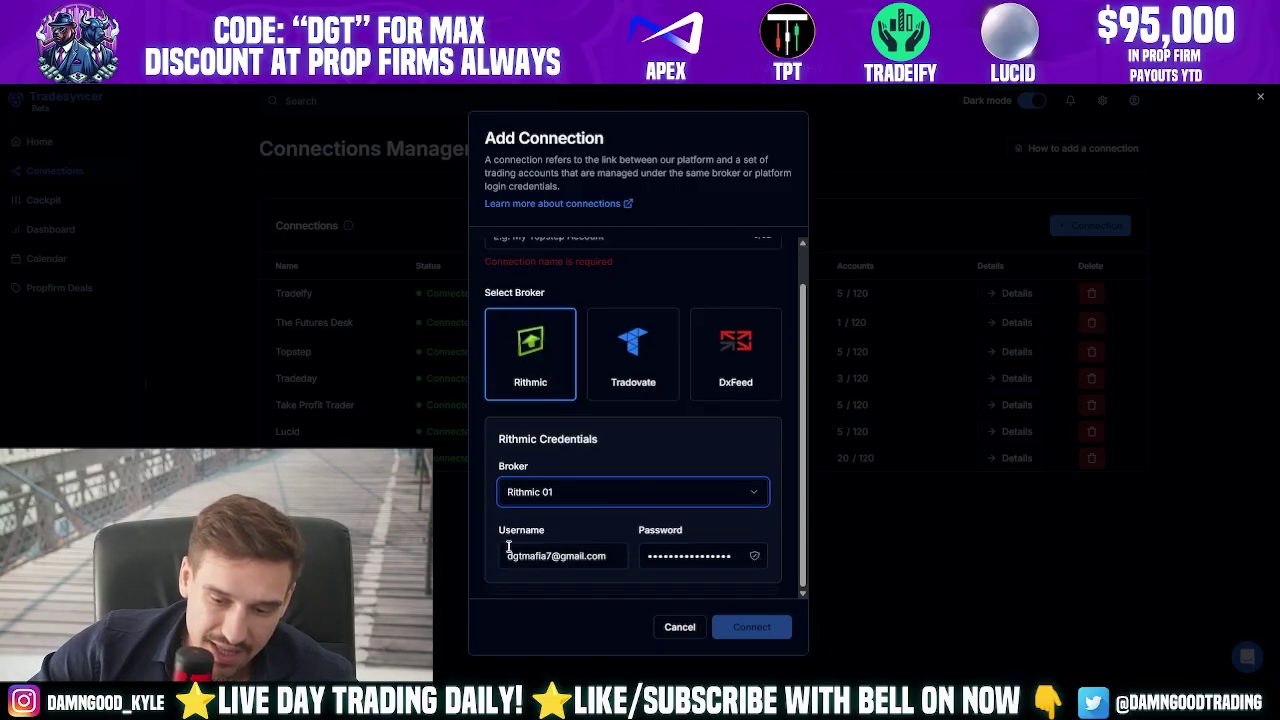
scroll(676, 583, "up", 1)
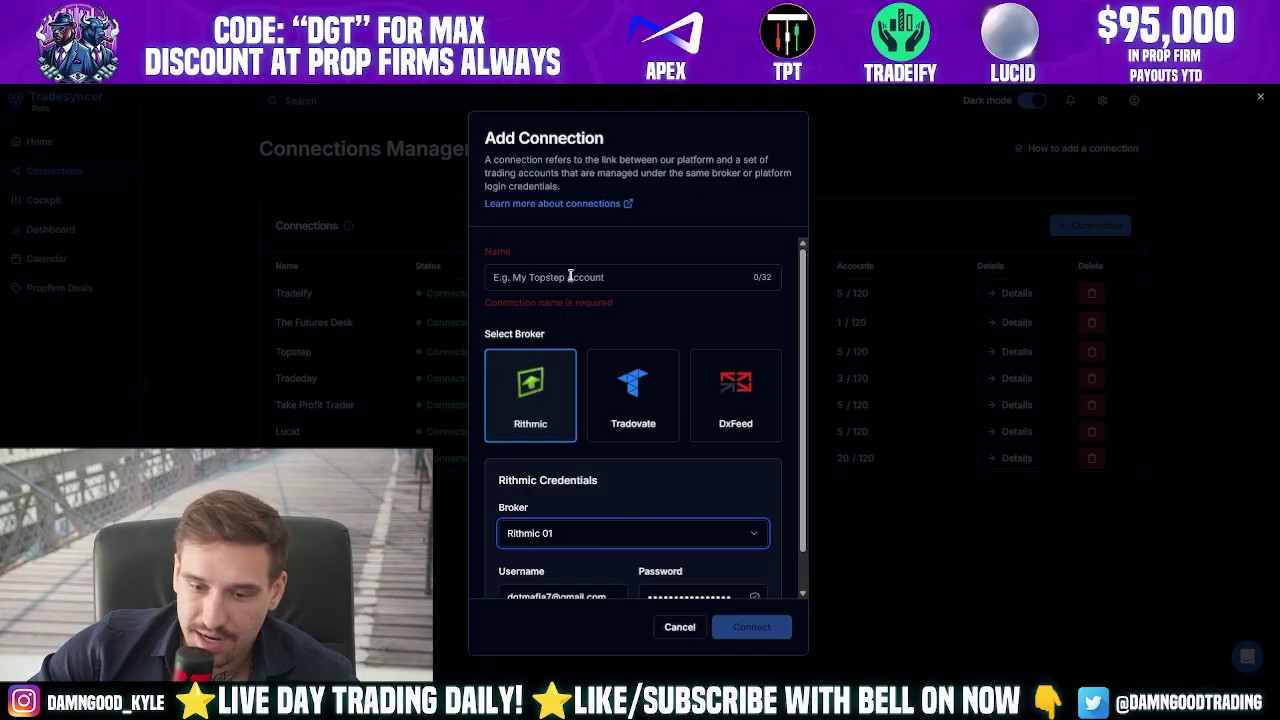
left_click(682, 626)
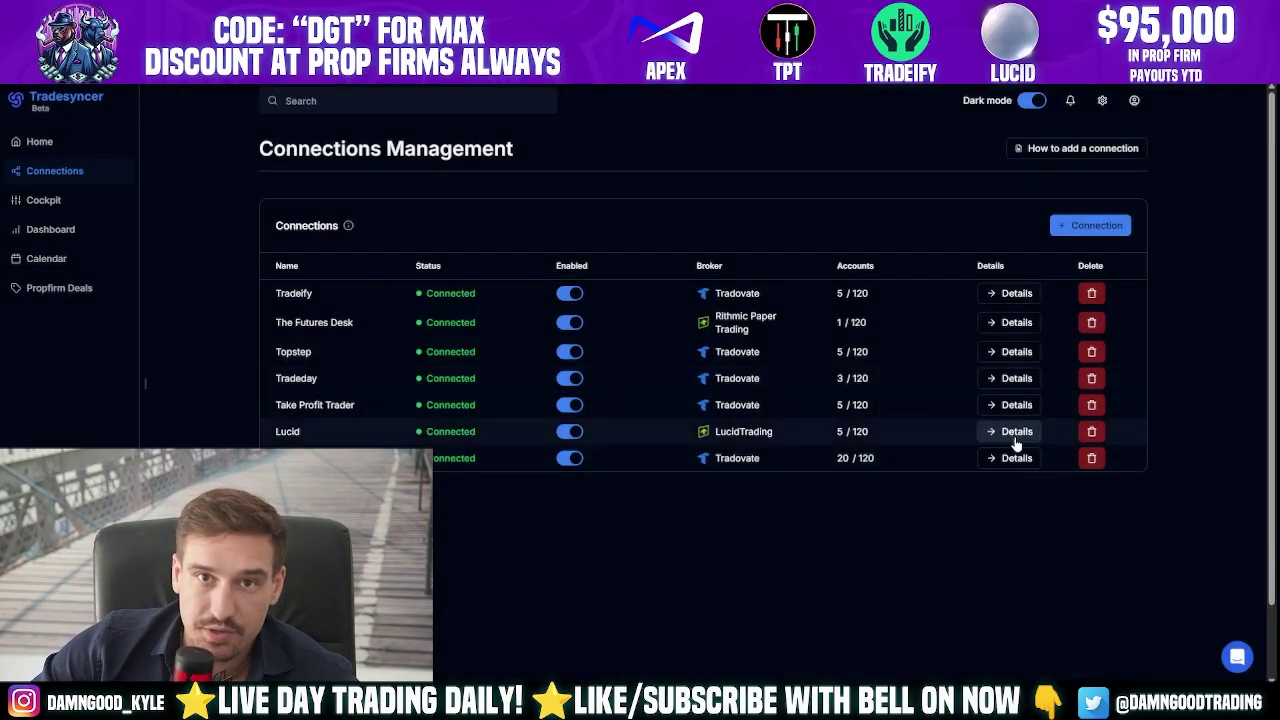
- Go to the Cockpit page from the left sidebar
left_click(873, 440)
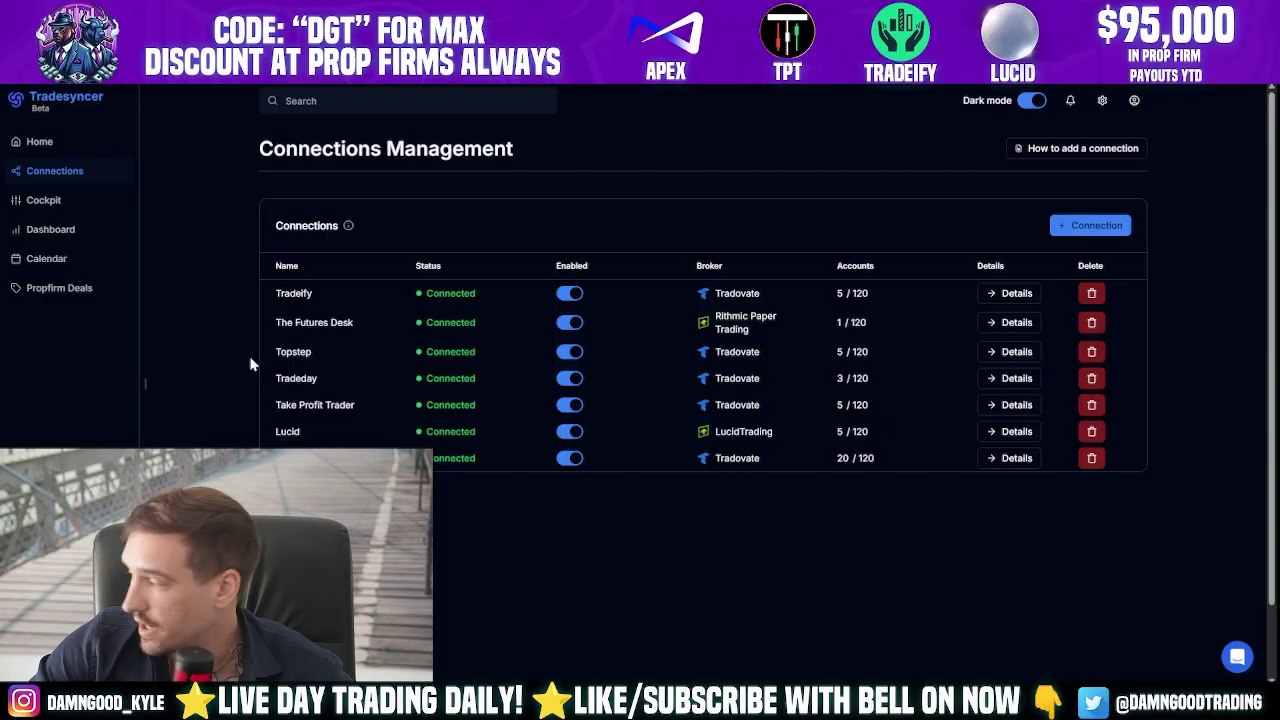
left_click(43, 200)
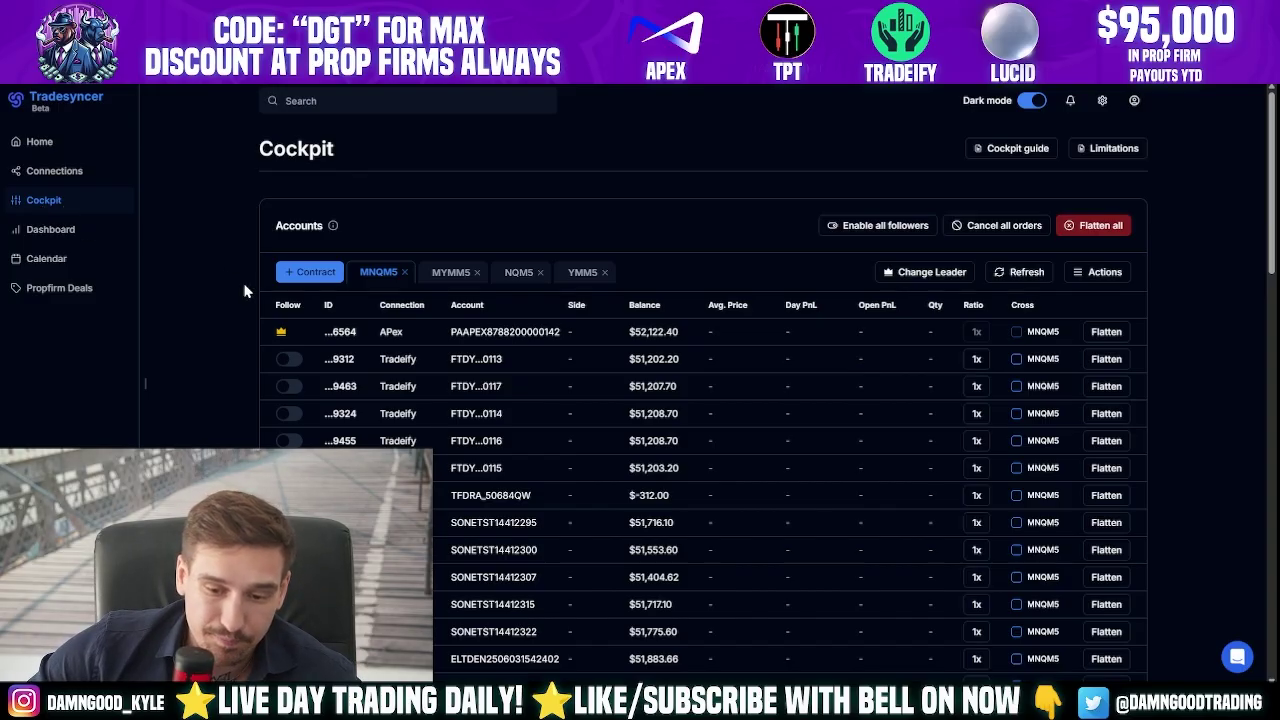
- Switch on the Follow toggles for two more Tradeify accounts in the Cockpit Accounts table
scroll(230, 278, "down", 1)
scroll(213, 262, "up", 1)
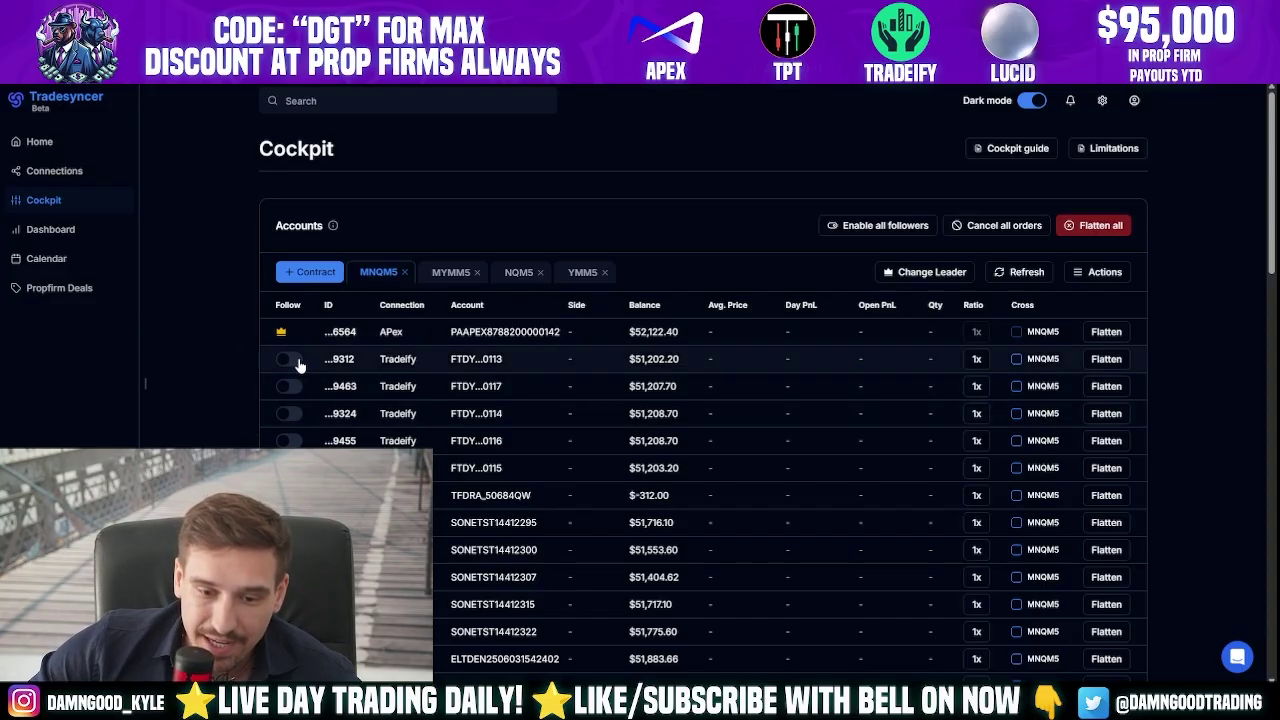
scroll(291, 362, "down", 15)
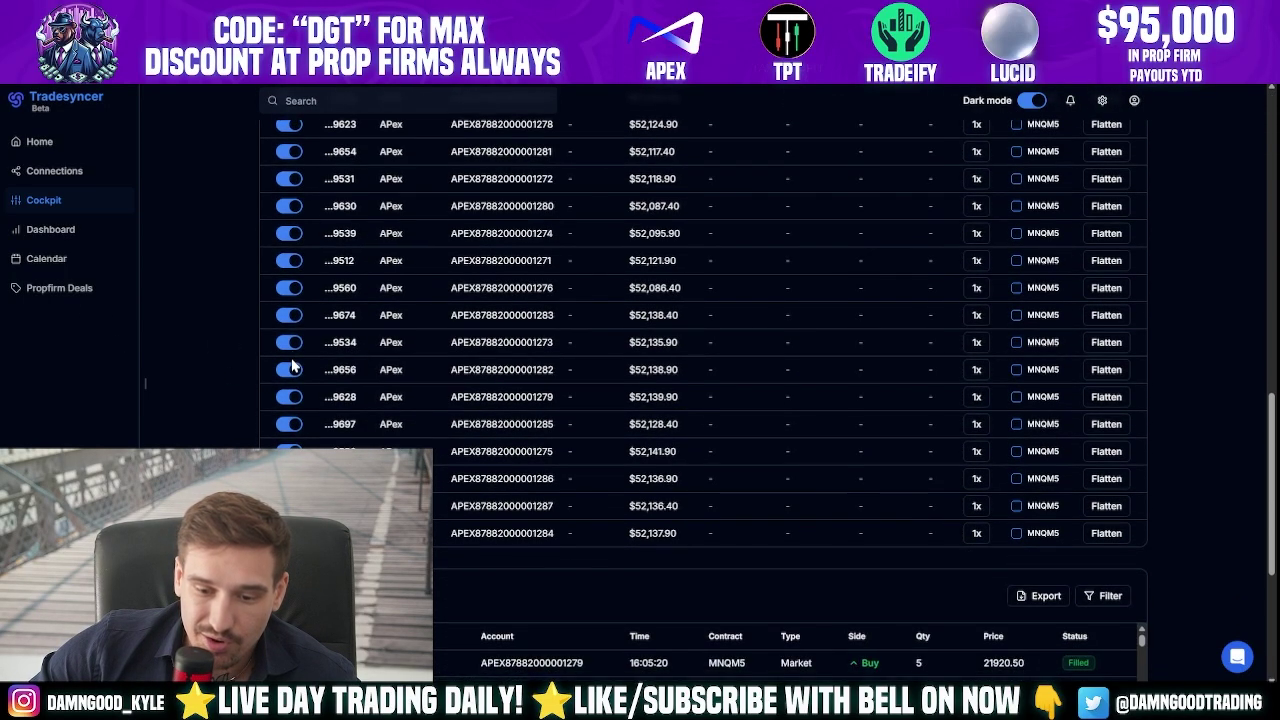
scroll(291, 366, "up", 15)
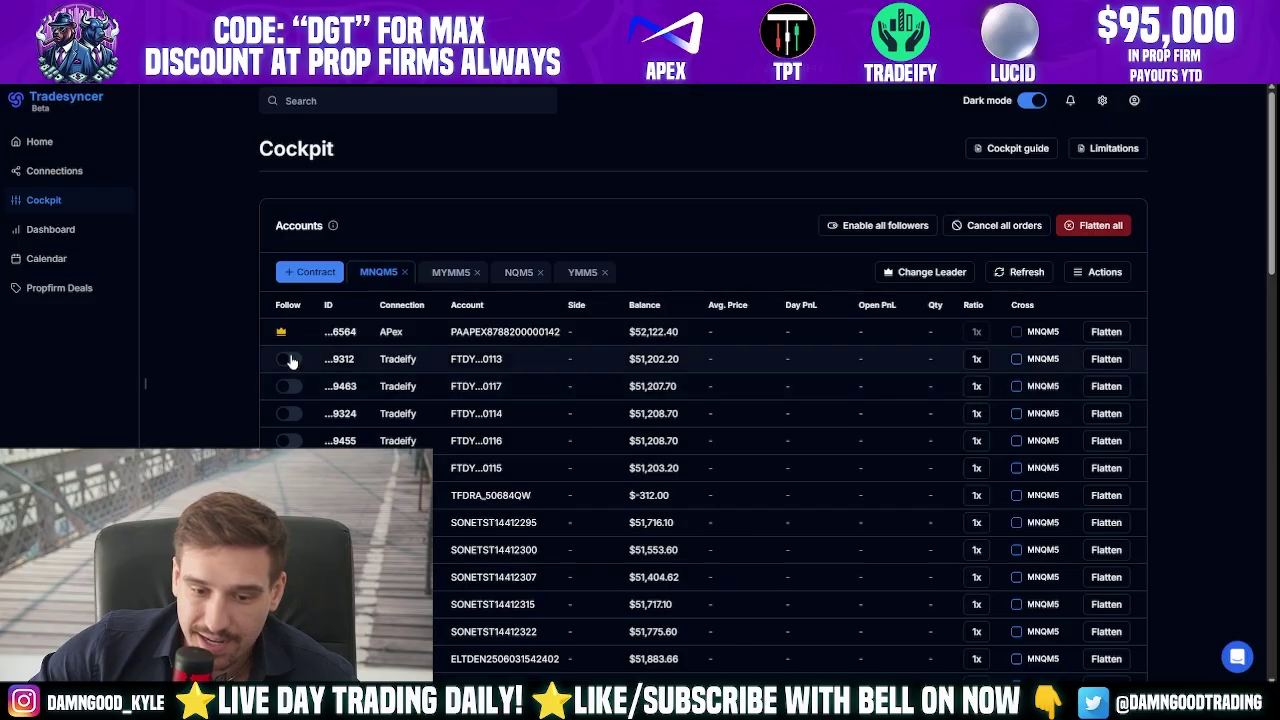
left_click(287, 386)
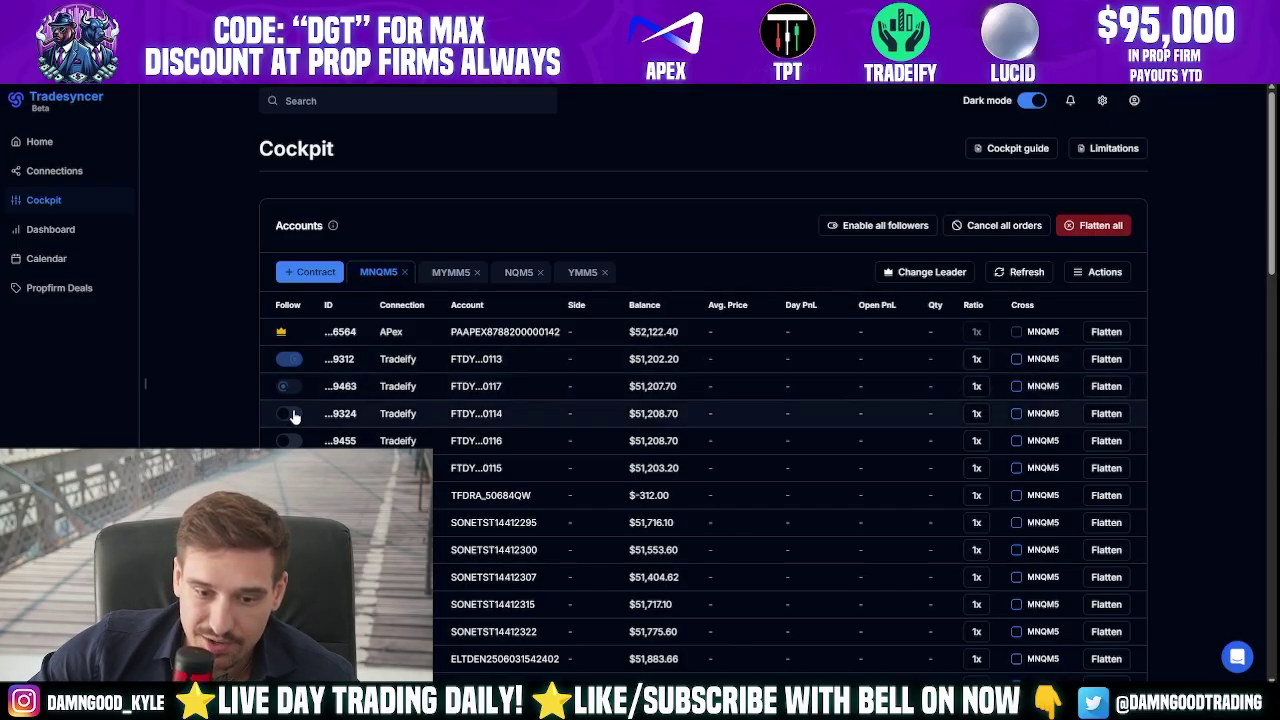
left_click(289, 440)
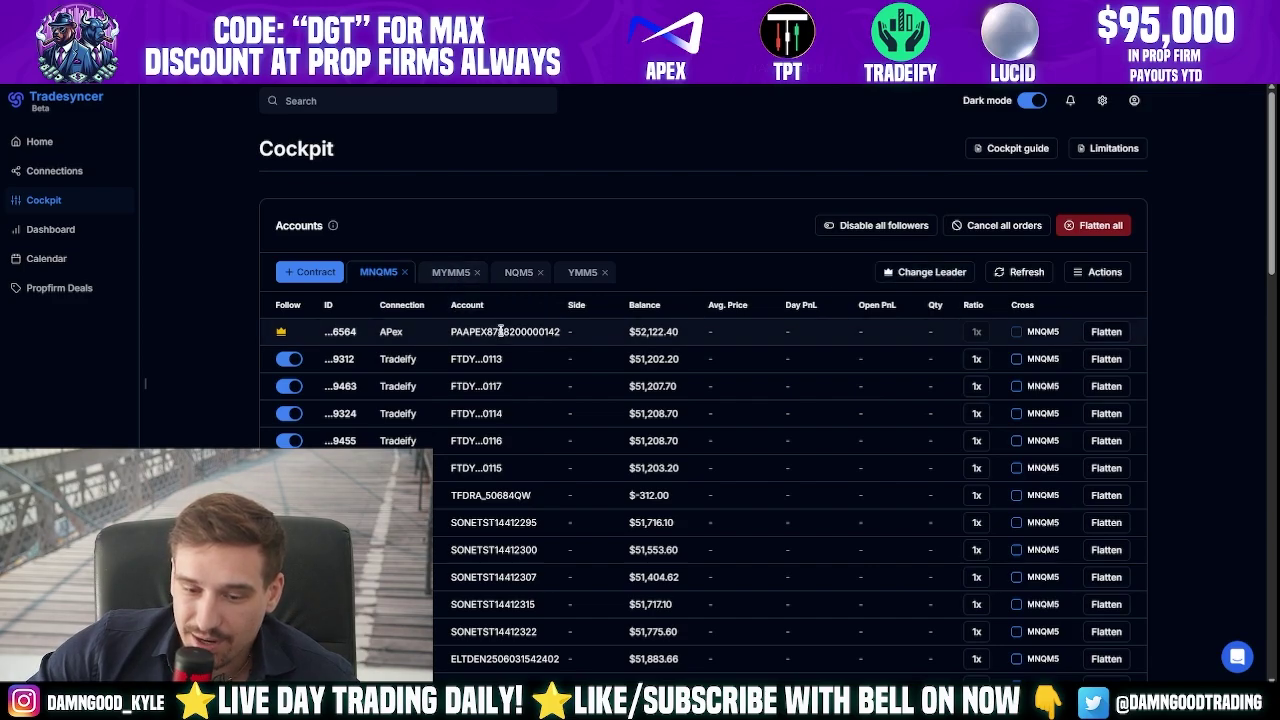
- Choose the APex account under Change Leader and set it as lead
left_click(943, 279)
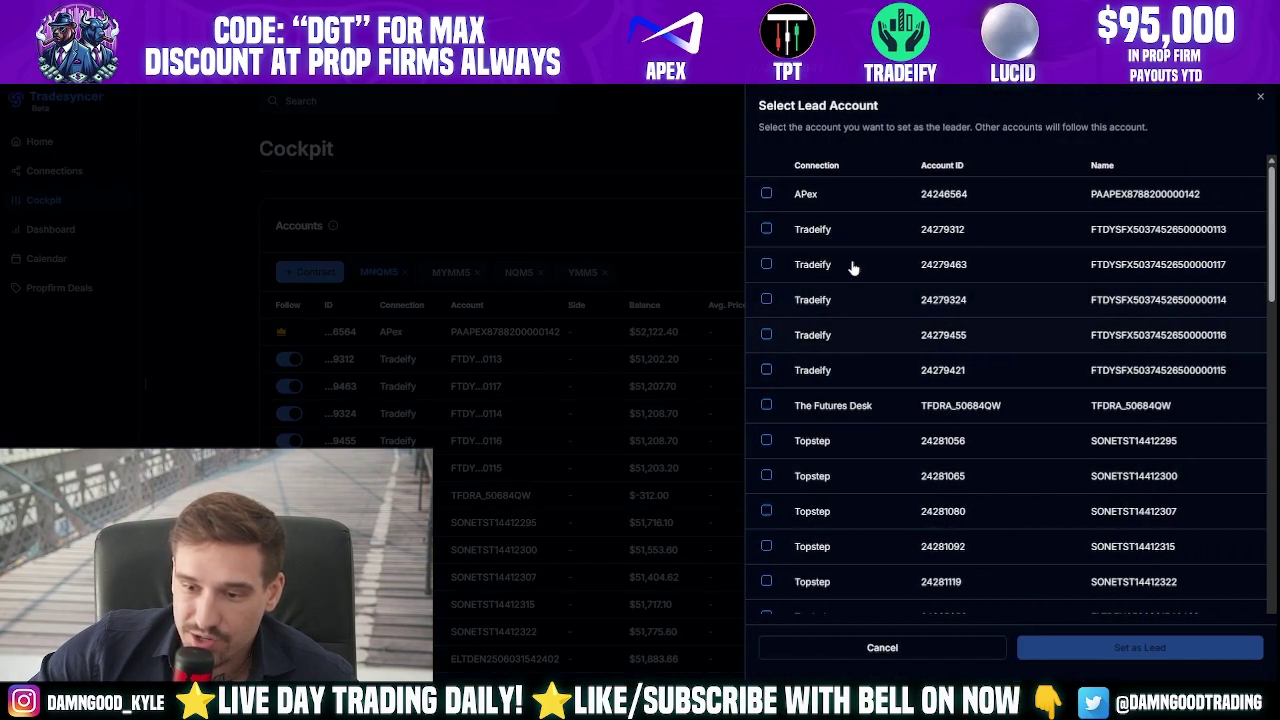
left_click(766, 195)
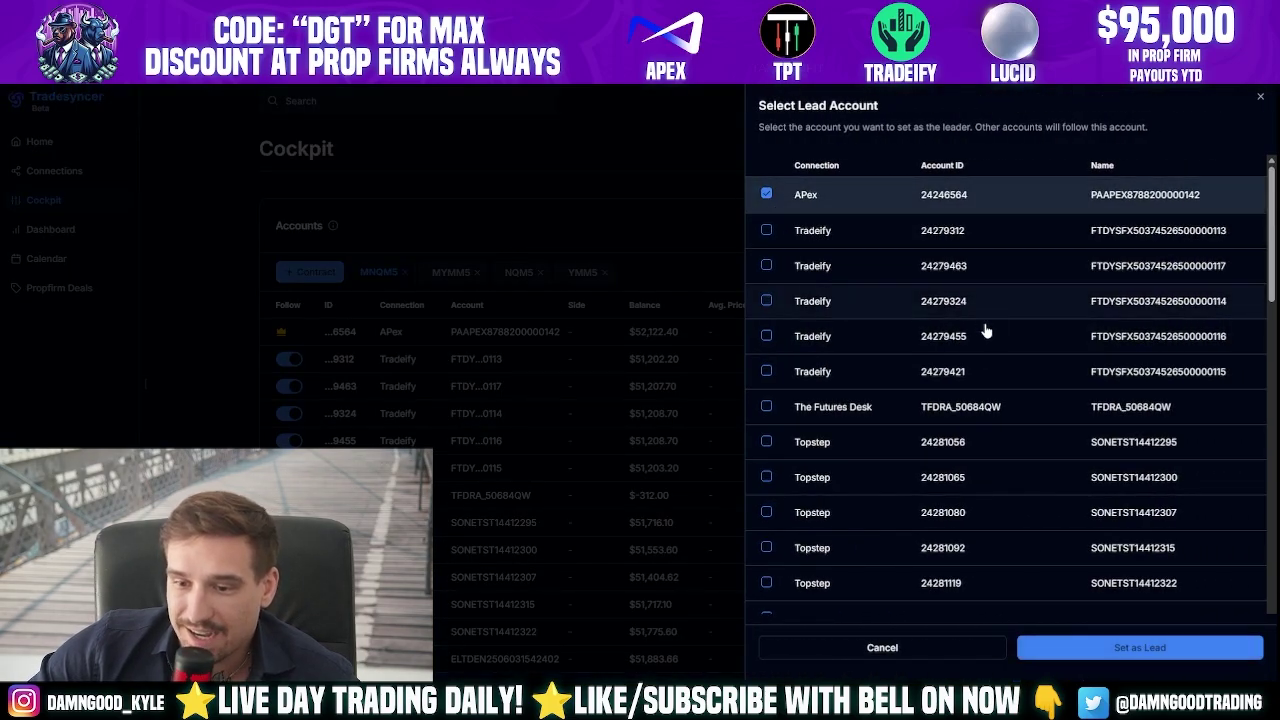
left_click(1122, 652)
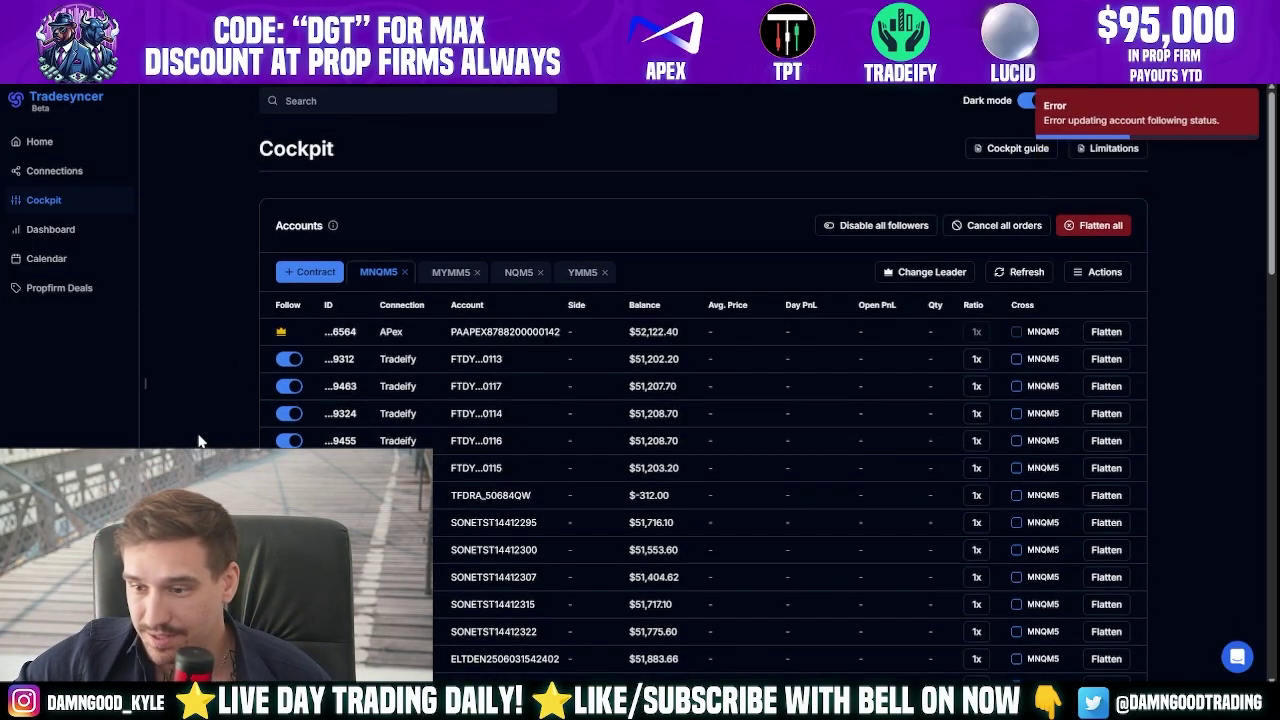
- After the error, reselect the APex account and set it as lead again until Success appears
scroll(200, 434, "down", 10)
scroll(200, 434, "up", 10)
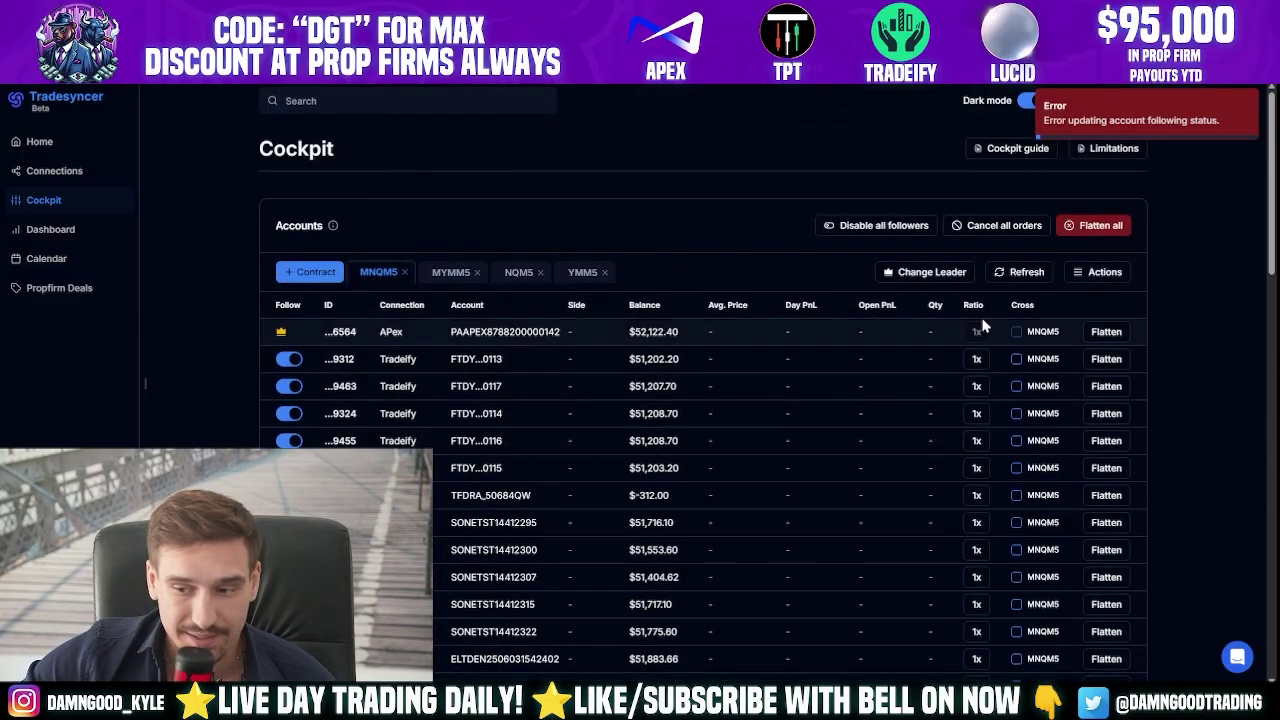
left_click(931, 272)
scroll(835, 468, "down", 2)
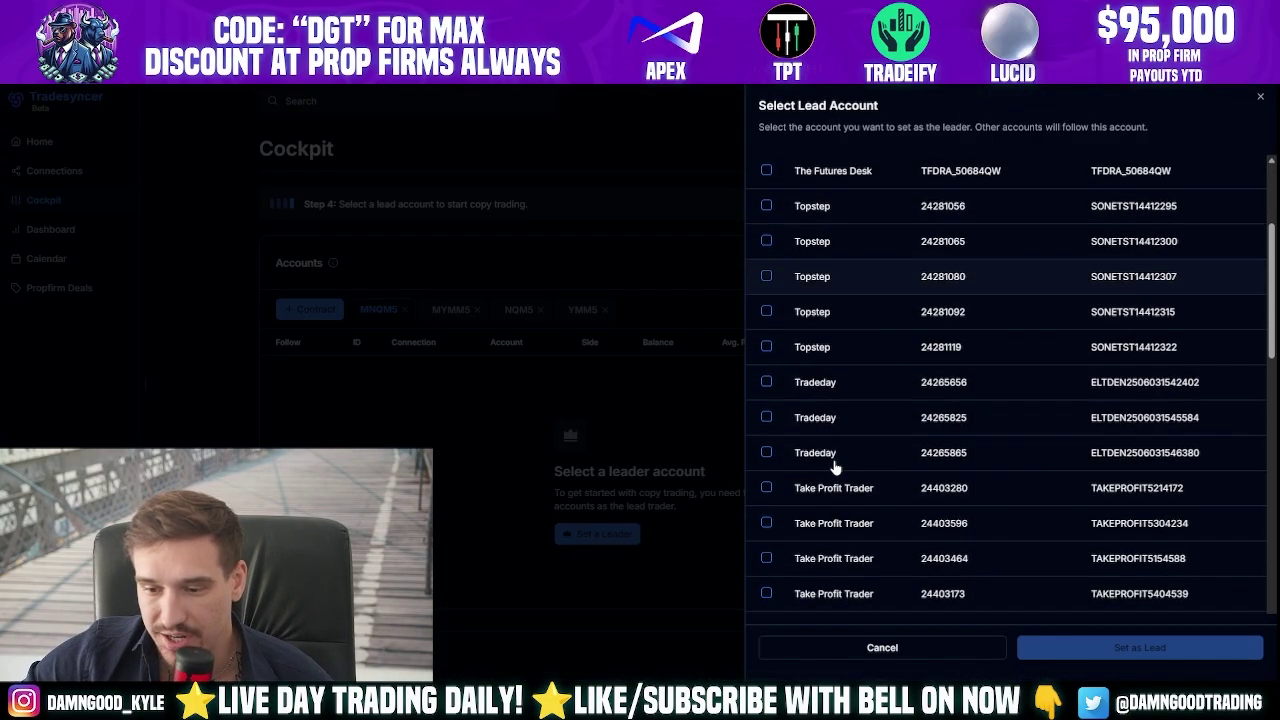
scroll(836, 467, "down", 6)
scroll(837, 466, "up", 3)
left_click(837, 475)
scroll(837, 475, "down", 2)
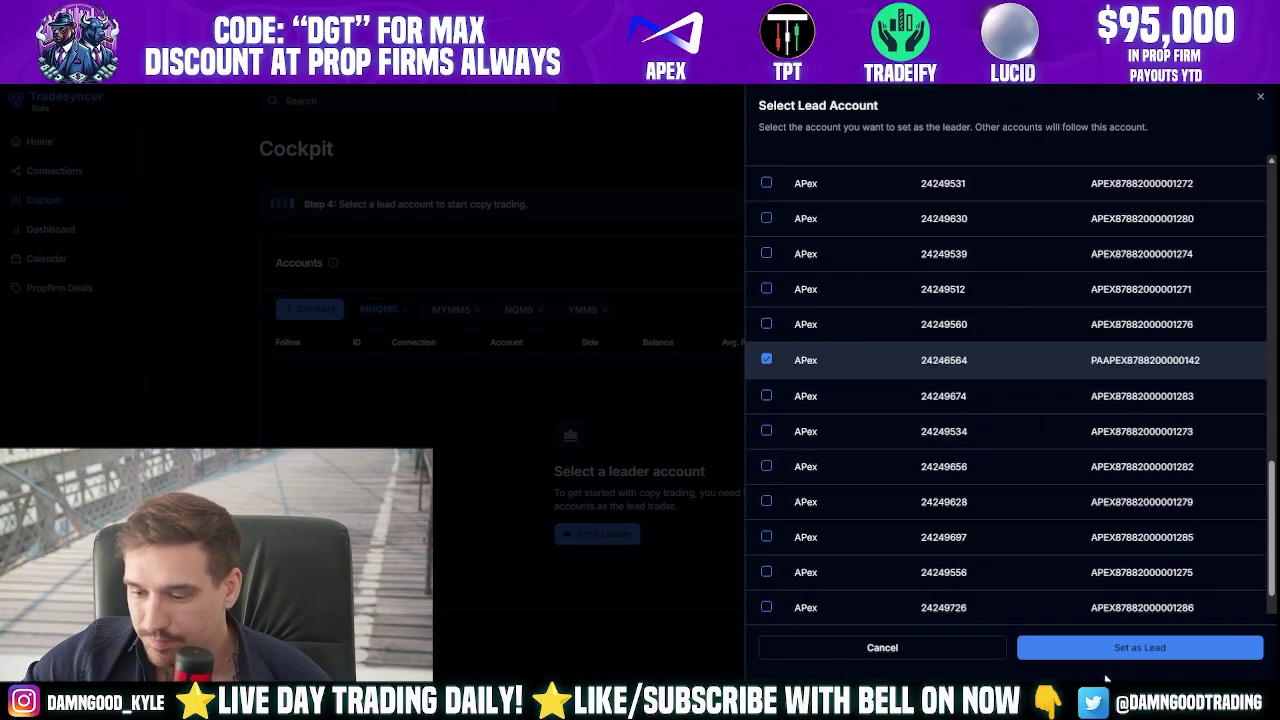
left_click(1108, 648)
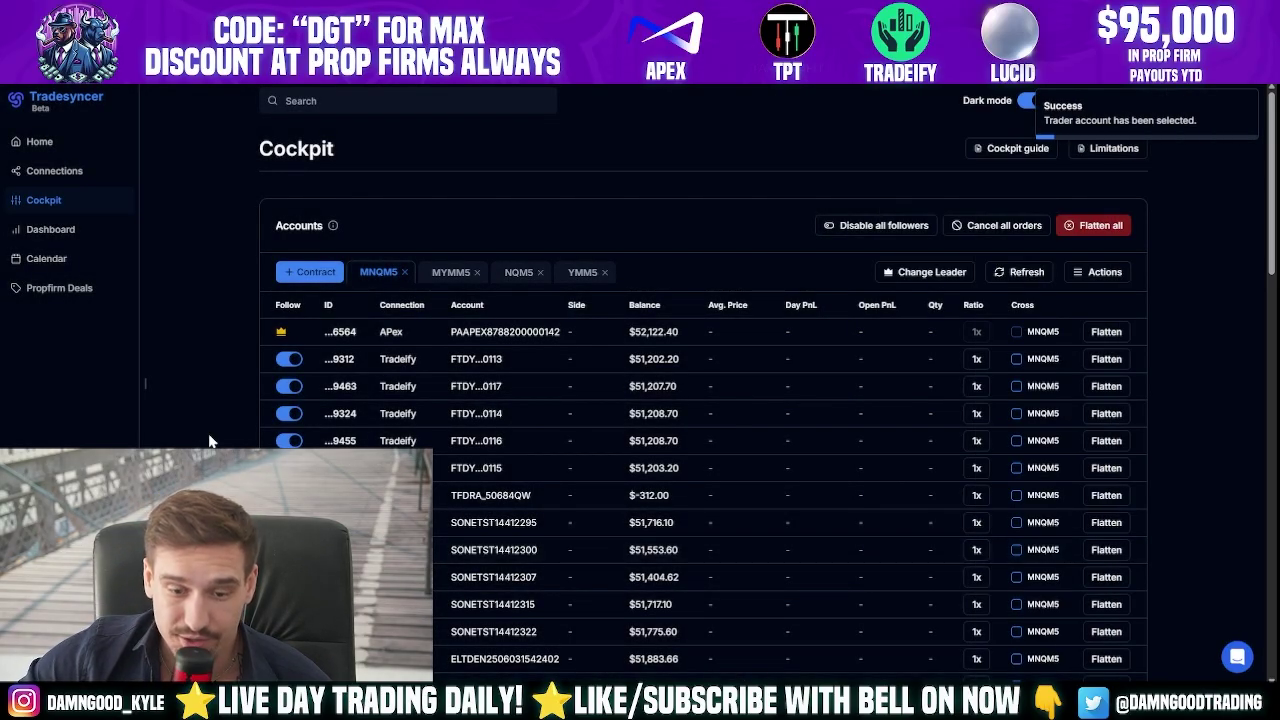
scroll(212, 440, "down", 10)
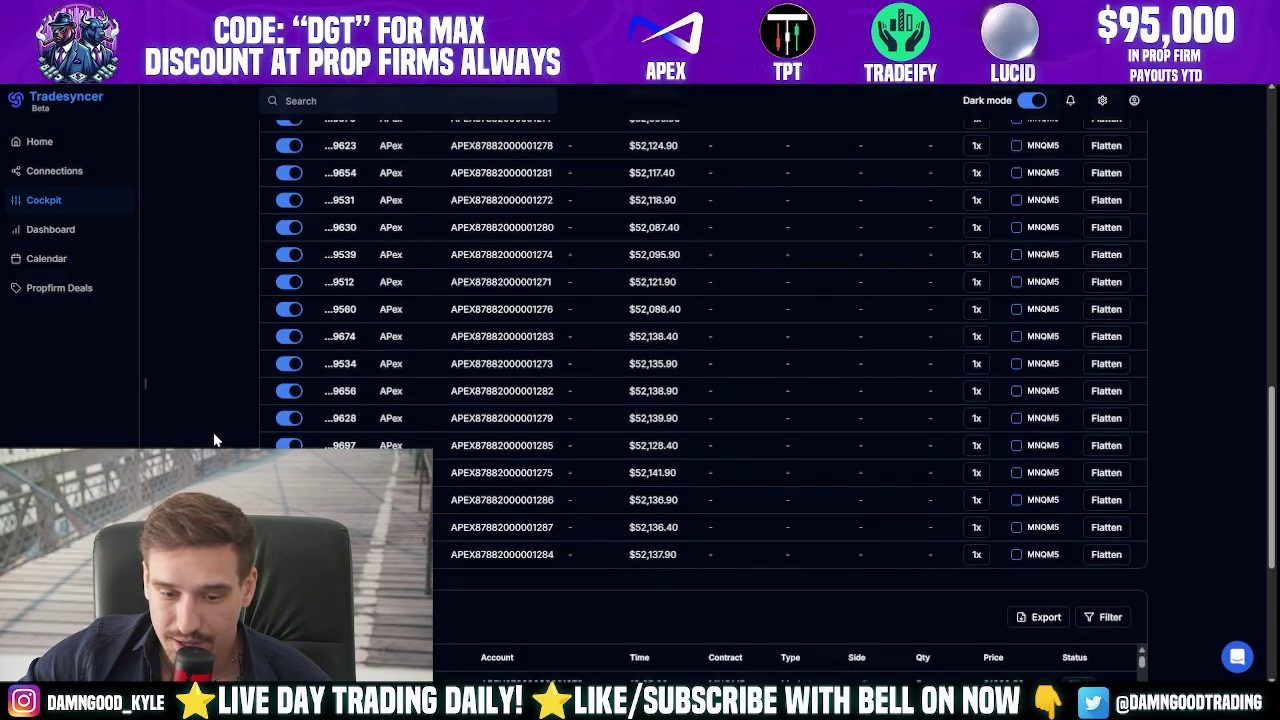
scroll(213, 440, "up", 10)
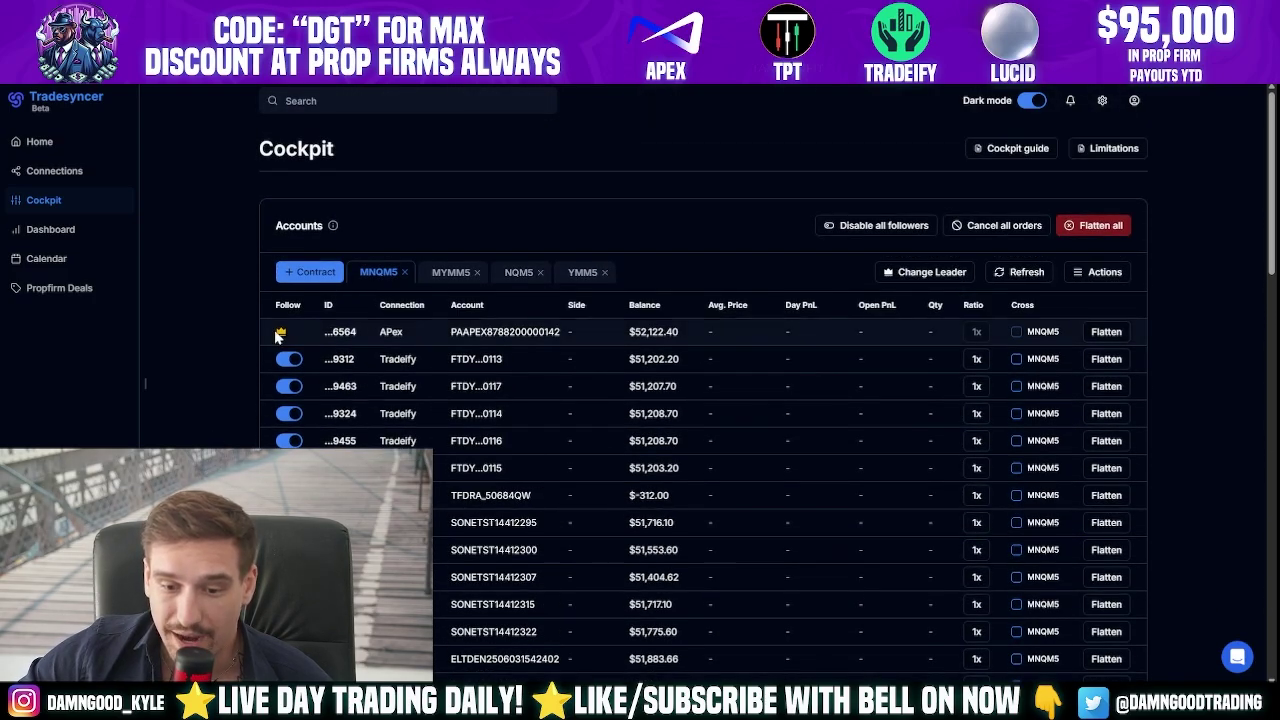
left_click_drag(428, 343, 571, 340)
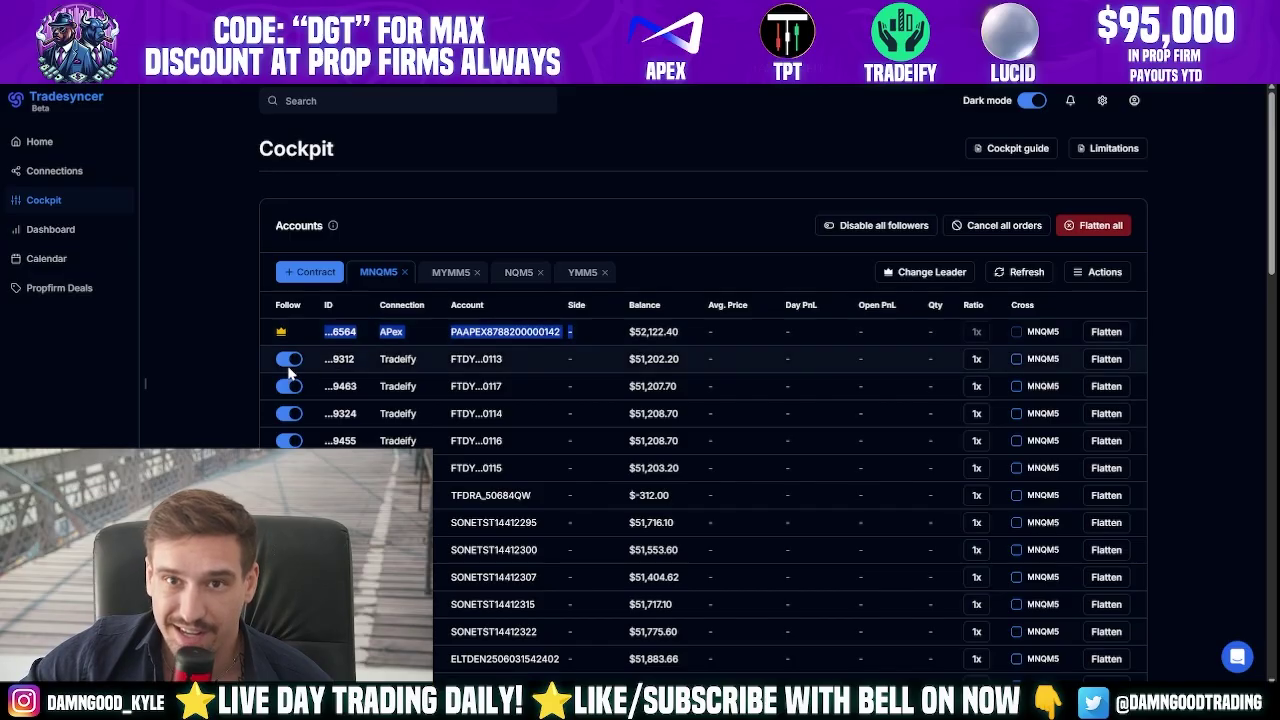
left_click(233, 373)
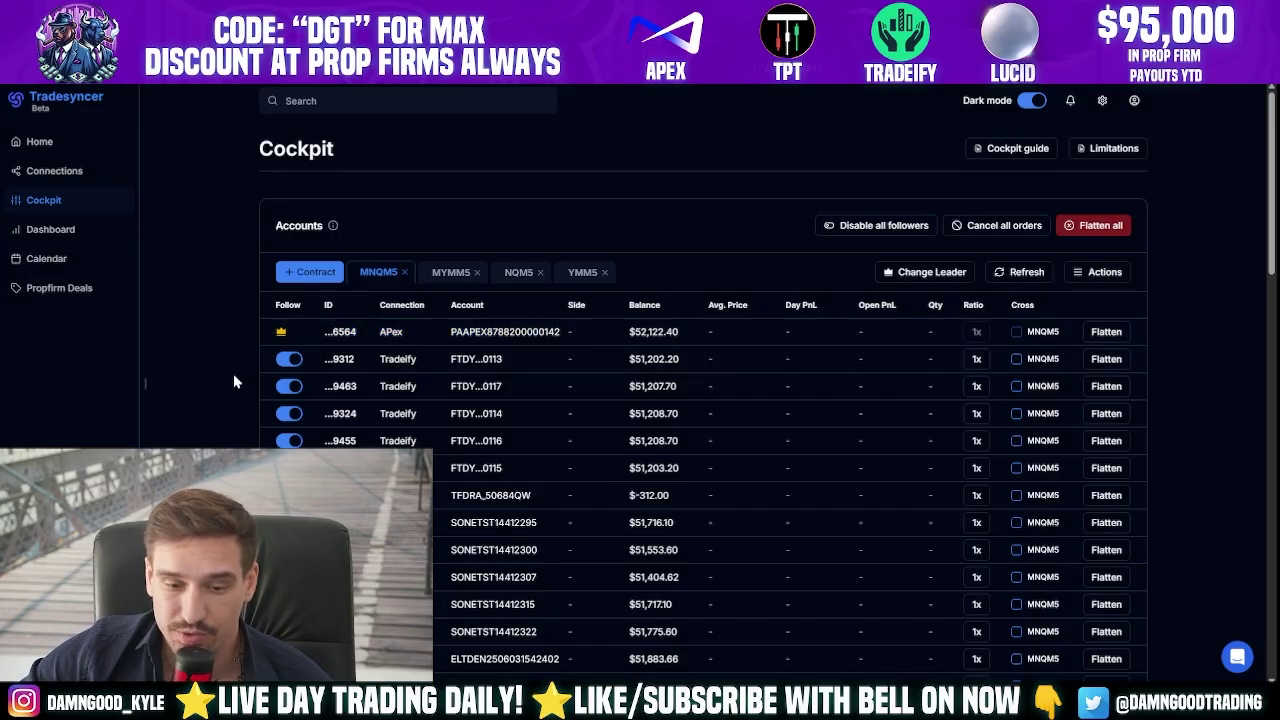
left_click(289, 364)
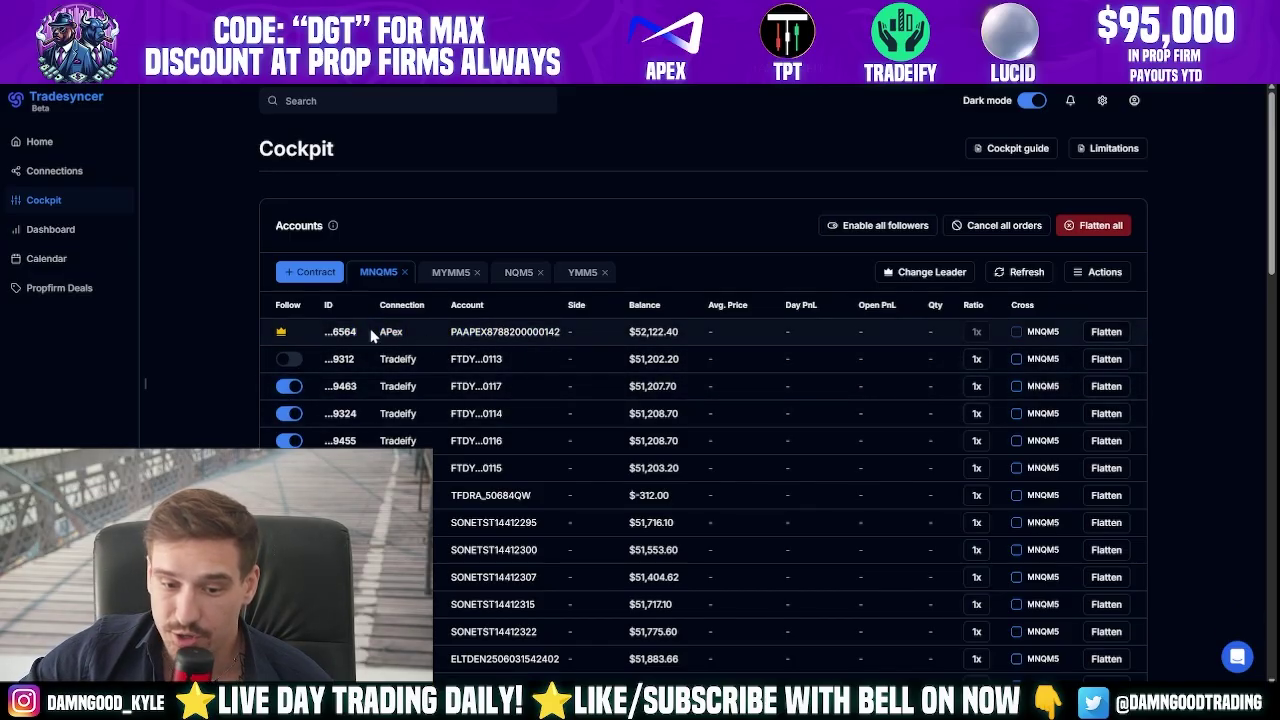
scroll(367, 410, "down", 10)
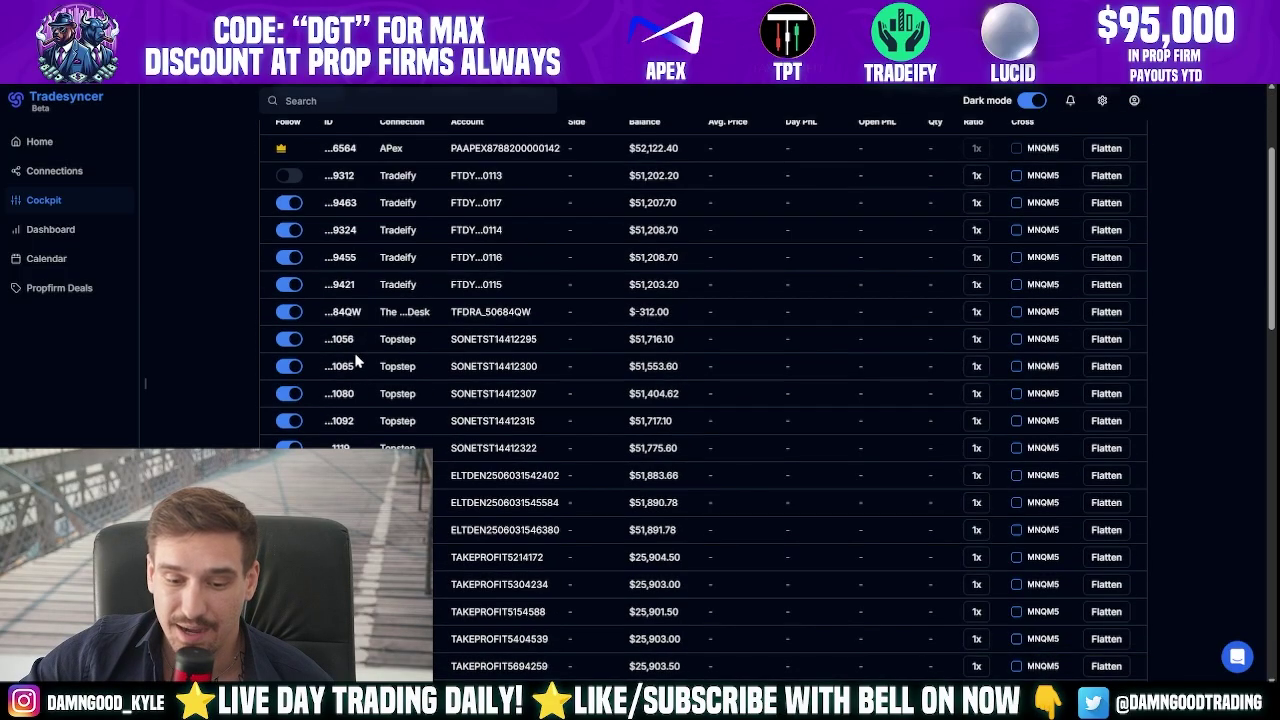
scroll(367, 410, "down", 3)
scroll(300, 380, "up", 15)
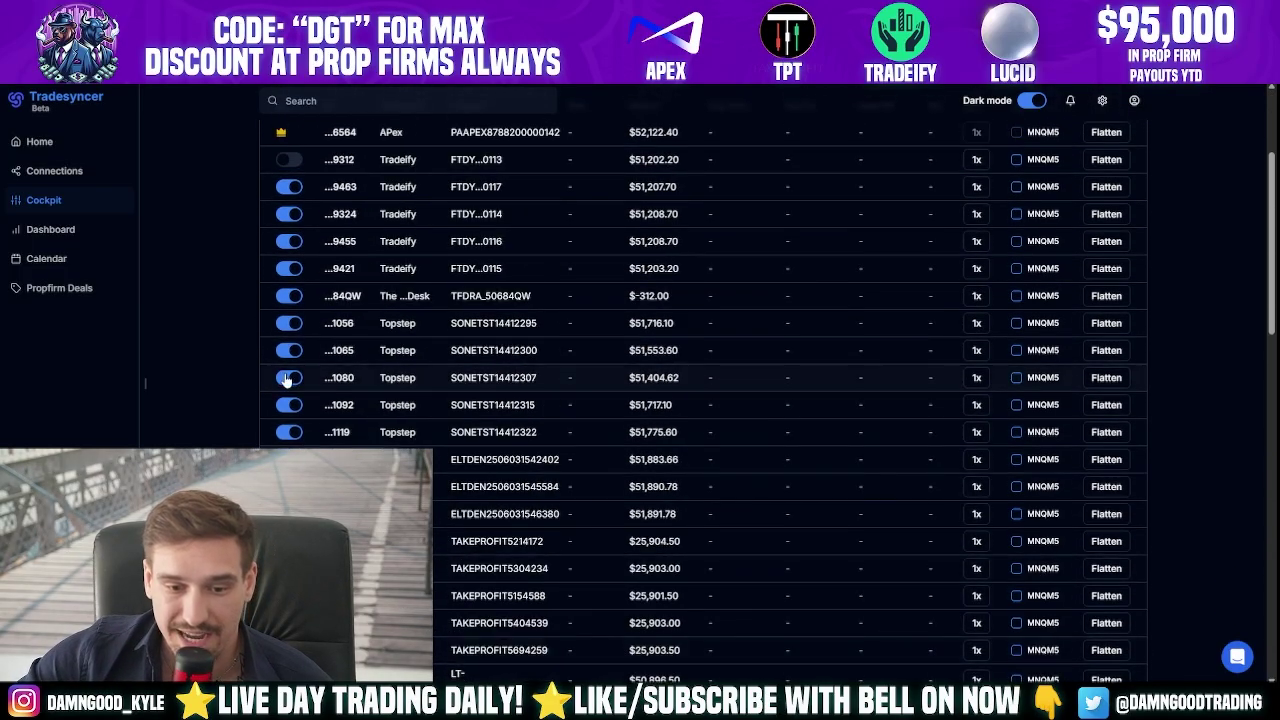
left_click(288, 292)
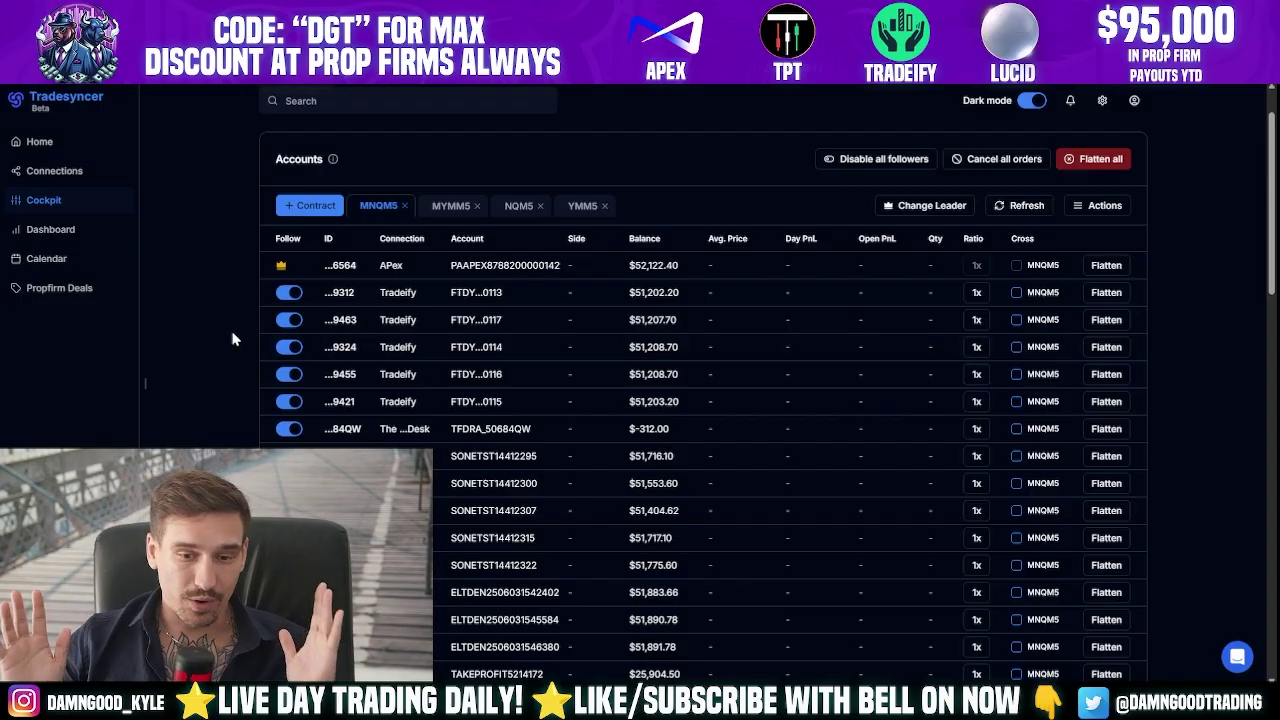
- Sign in to Tradovate using the saved Tradeify login credentials
key("F5")
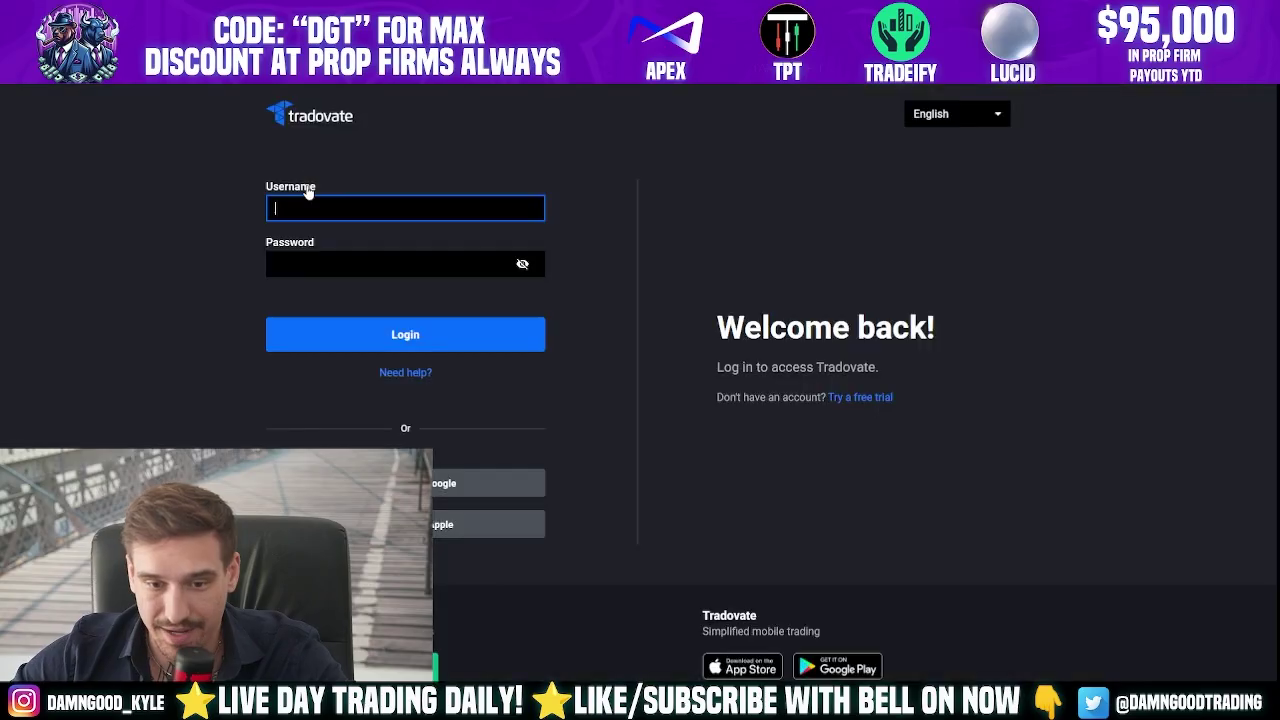
left_click(500, 208)
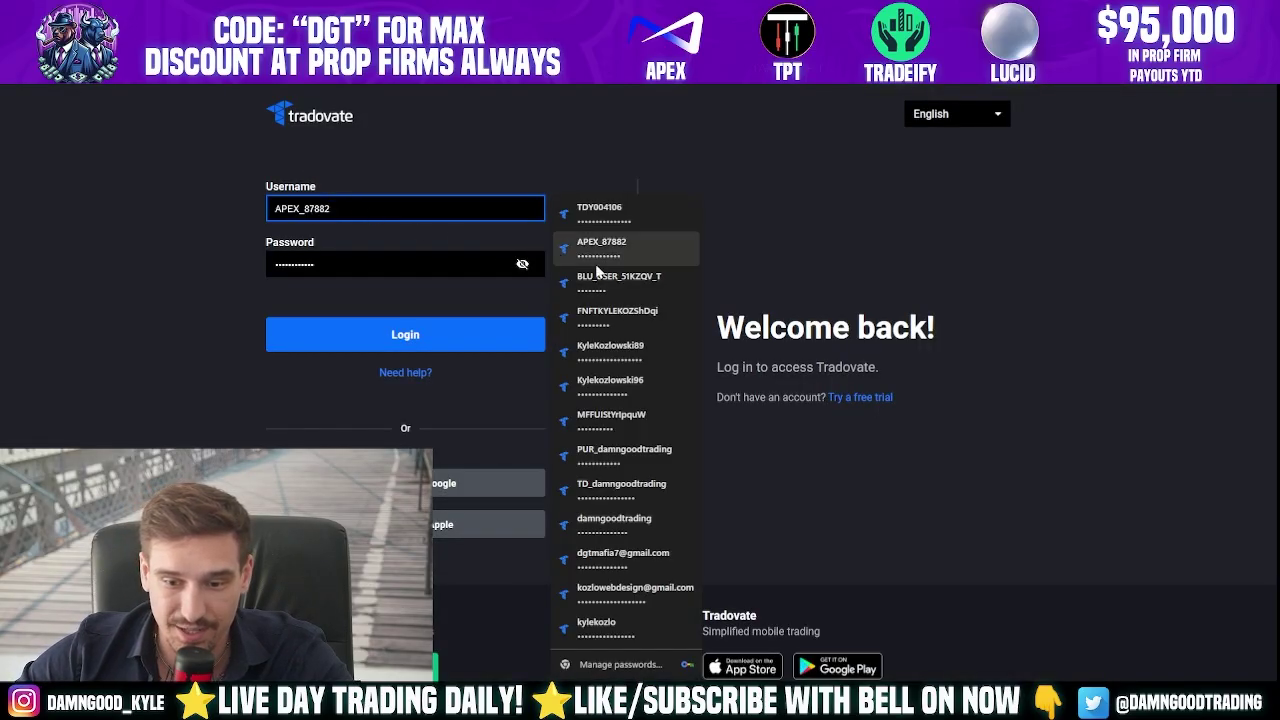
left_click(634, 221)
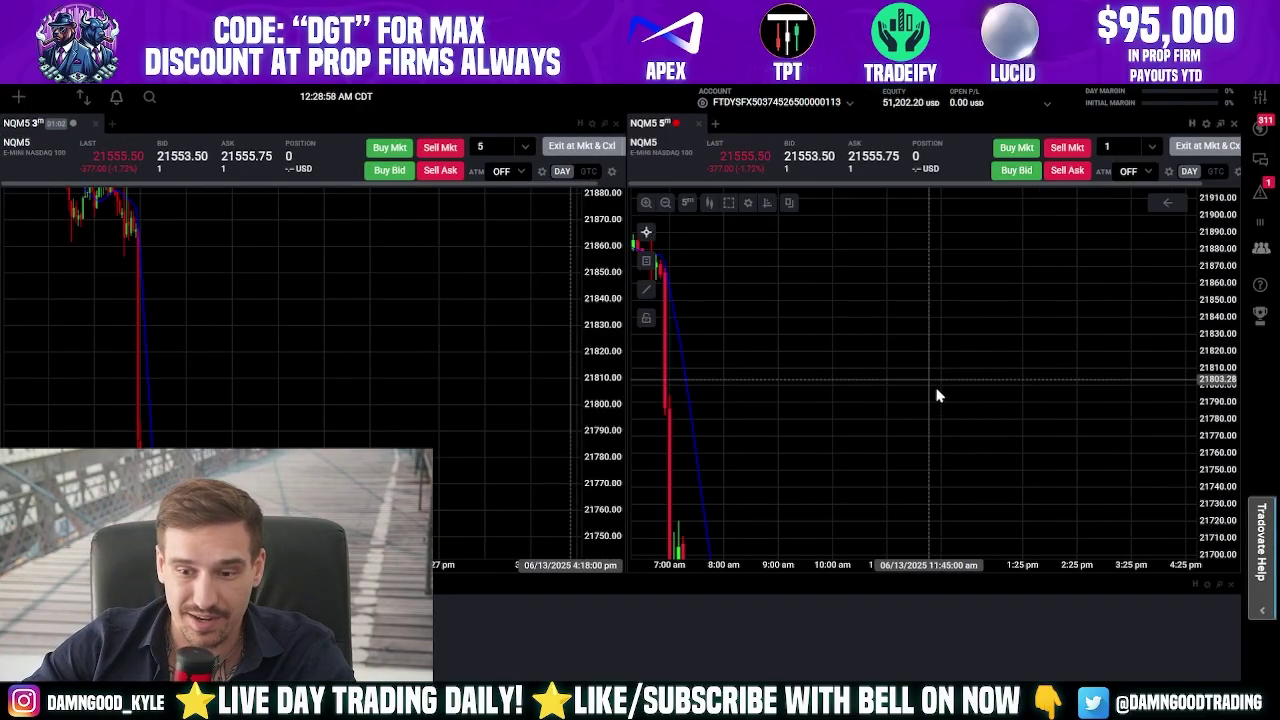
scroll(990, 375, "down", 2)
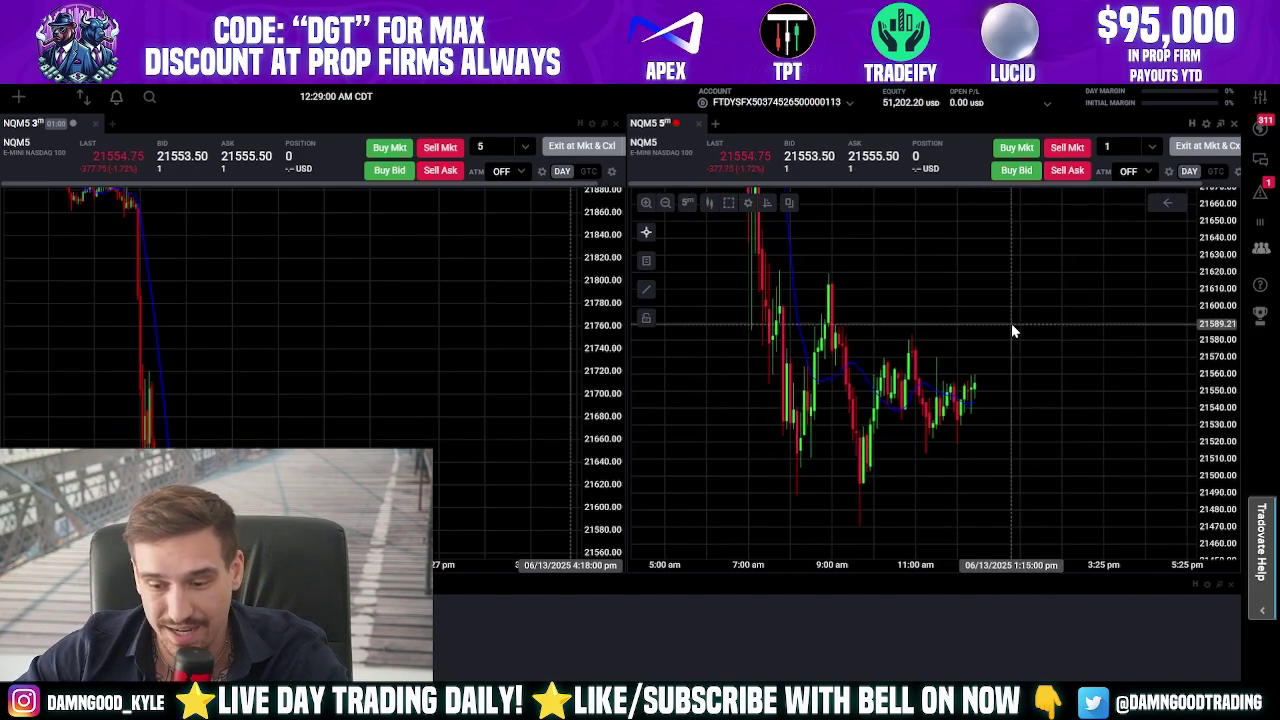
scroll(1071, 360, "down", 2)
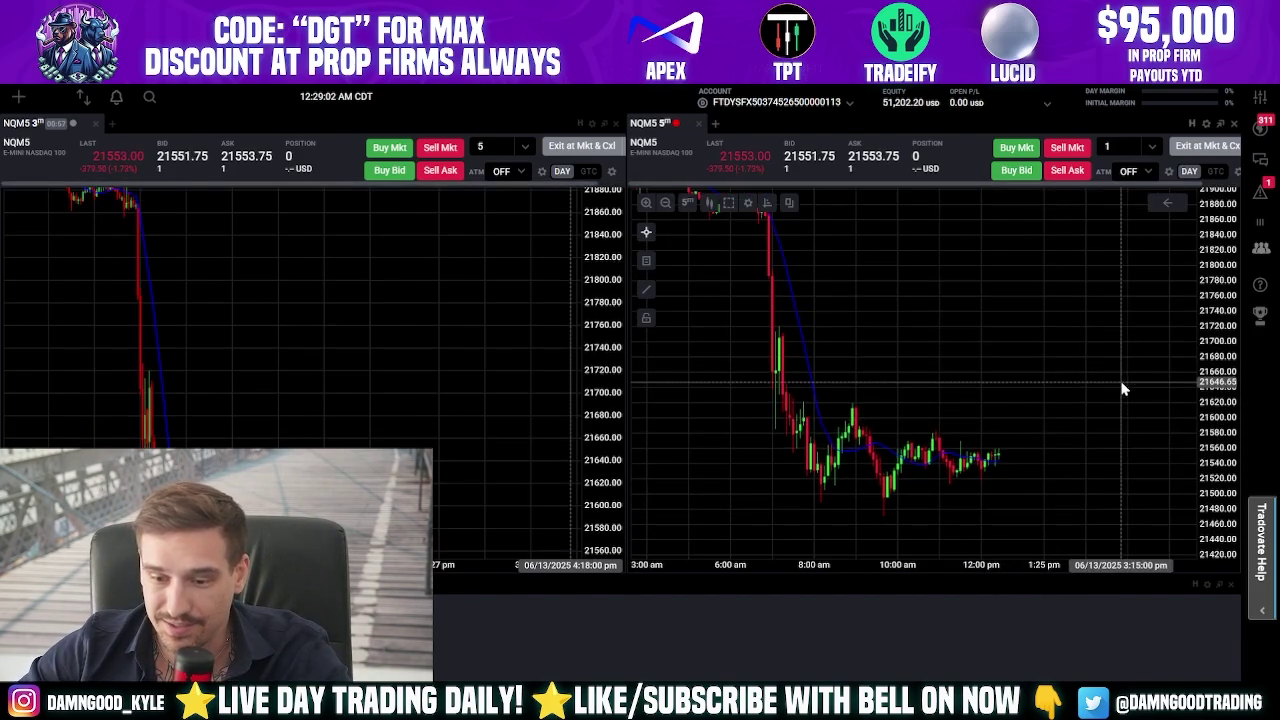
scroll(1066, 372, "down", 3)
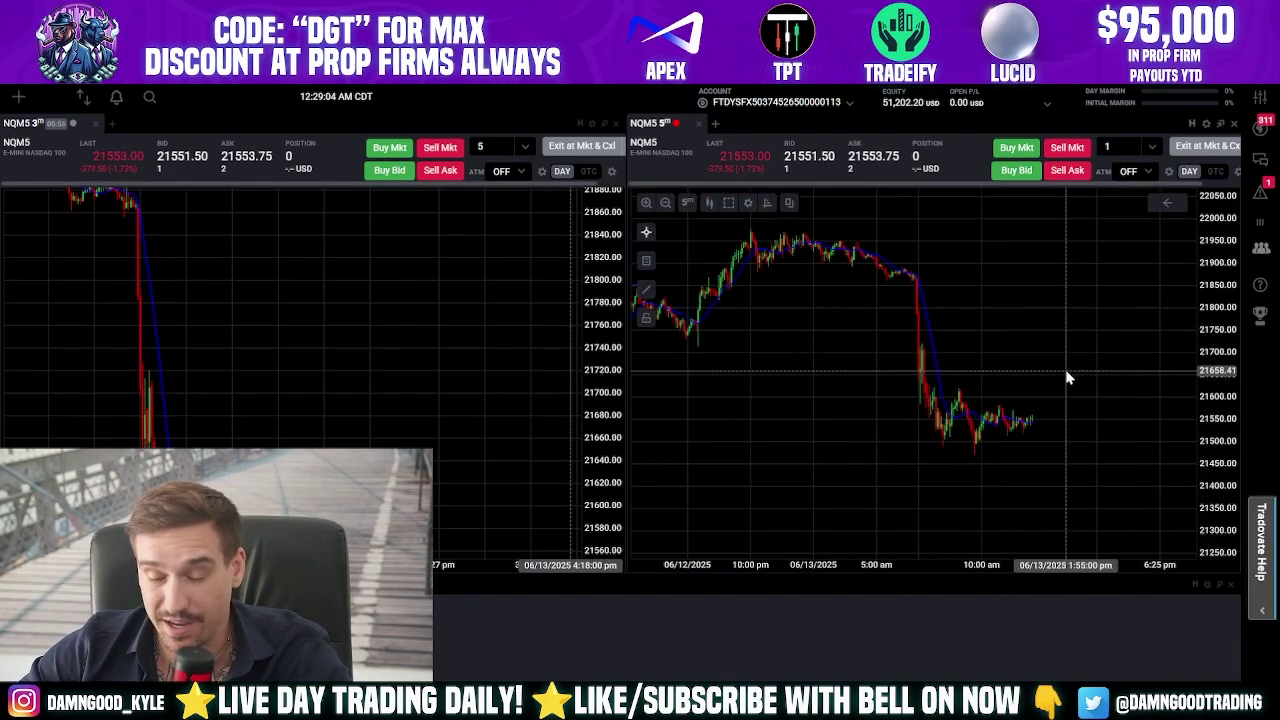
scroll(1042, 372, "up", 2)
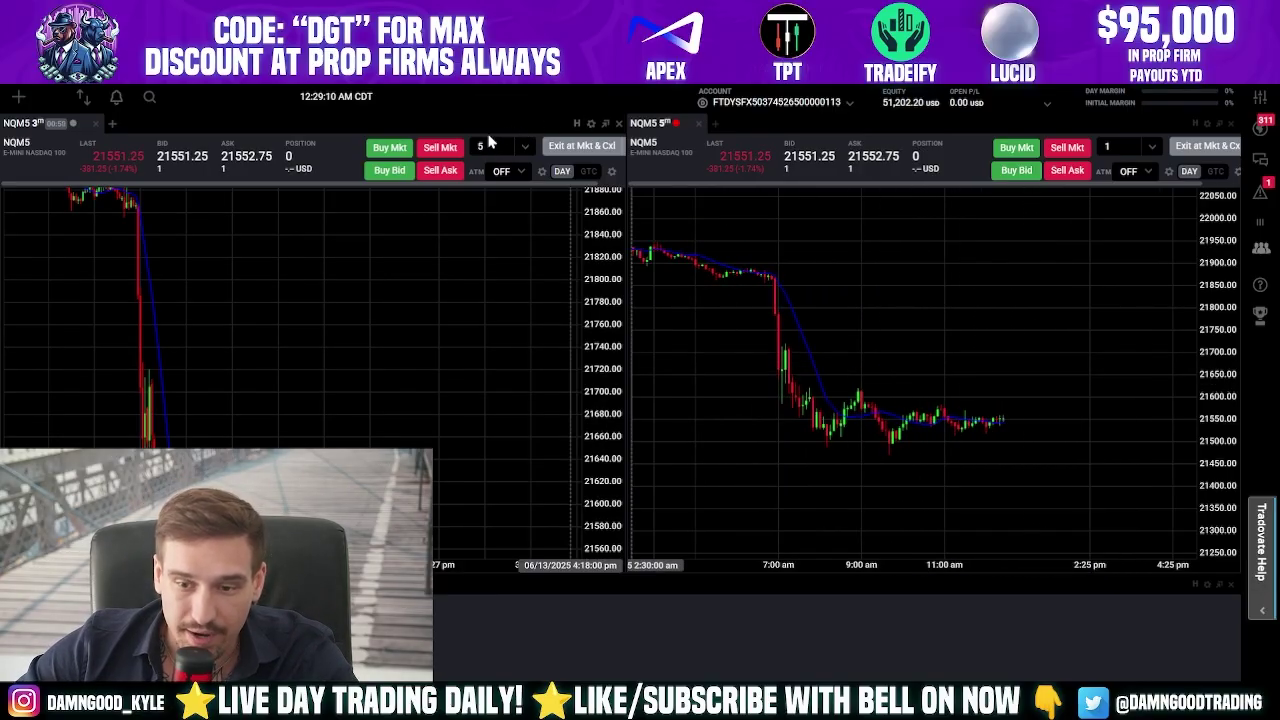
- View the five linked Tradeify accounts and set the left chart's order quantity to 5
left_click(778, 102)
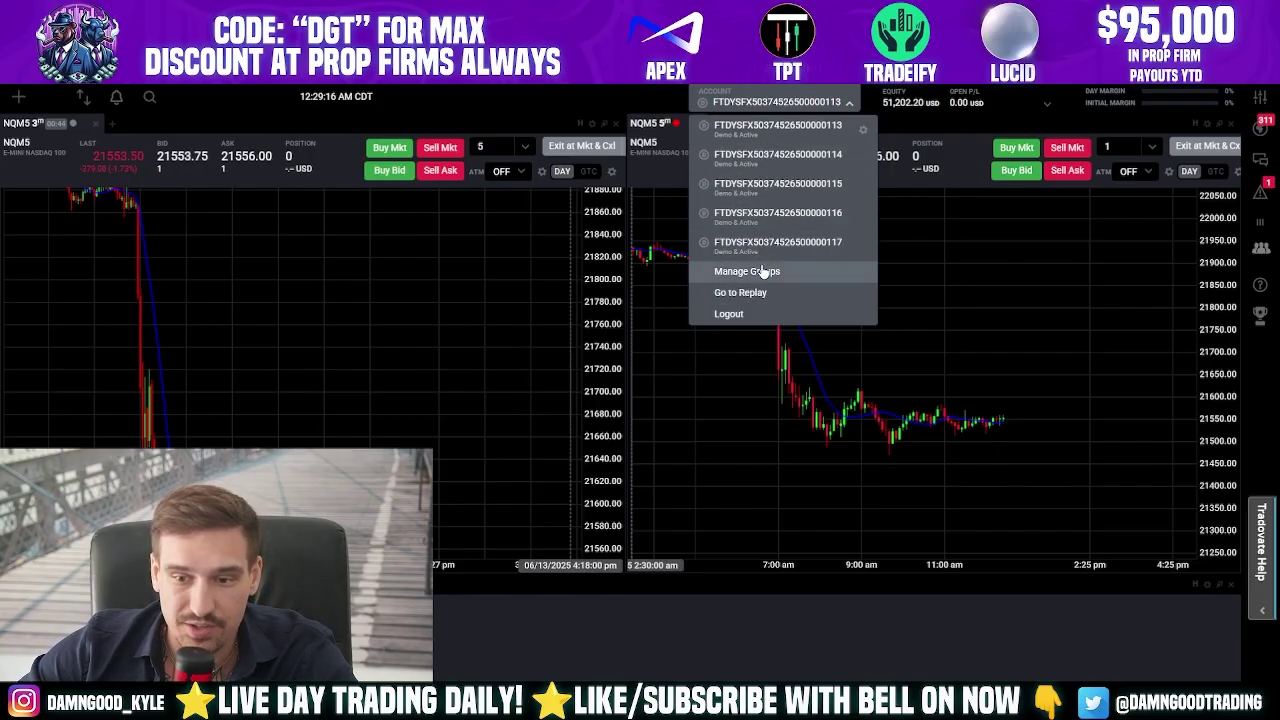
left_click(490, 148)
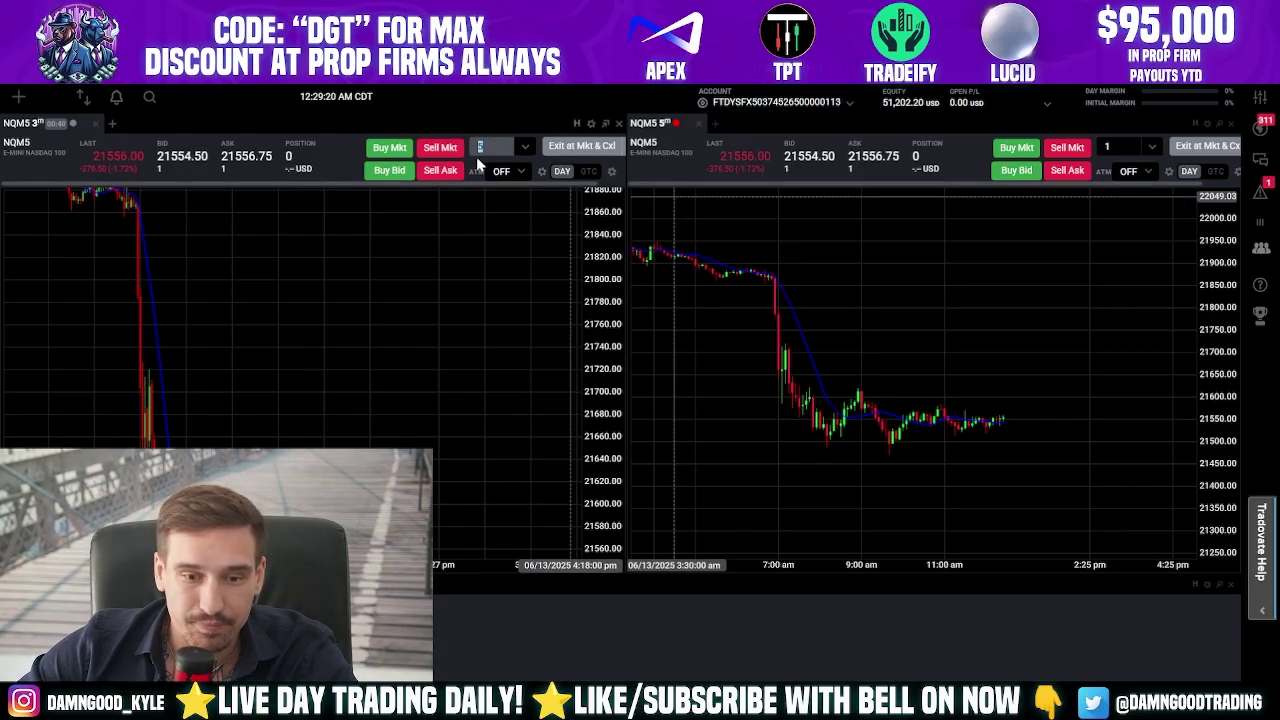
left_click(200, 162)
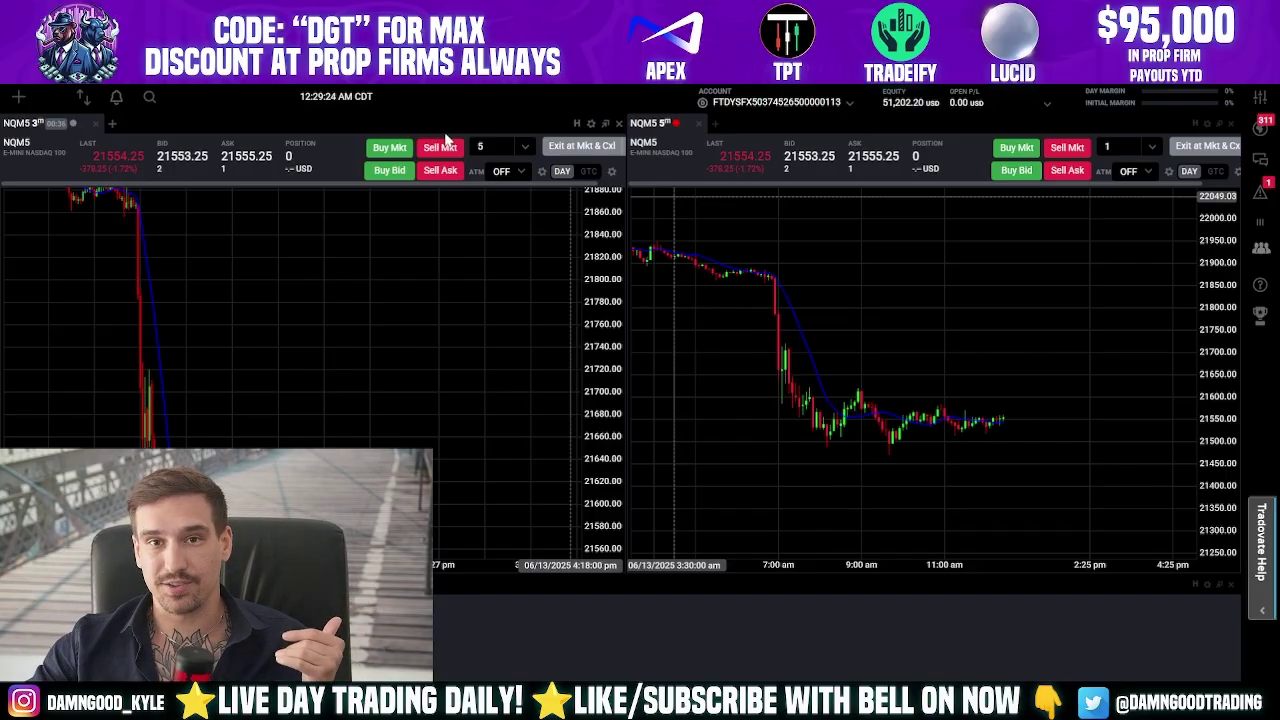
scroll(486, 371, "down", 3)
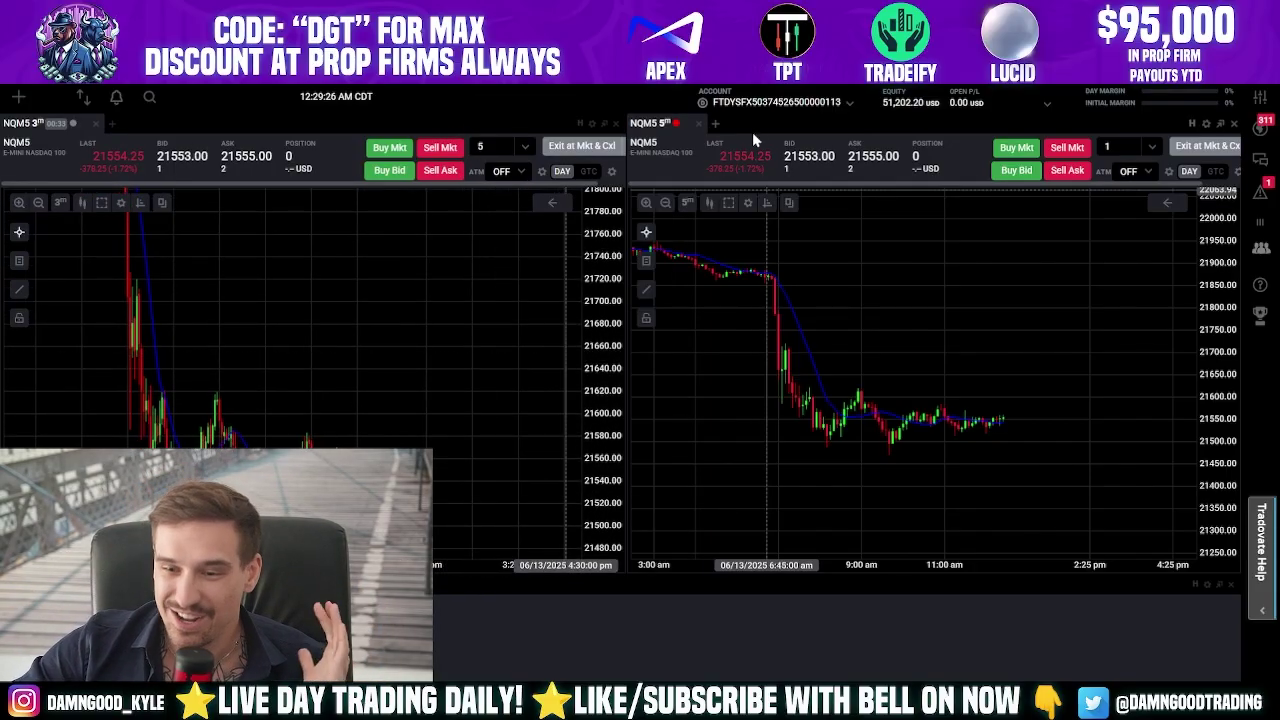
left_click(775, 101)
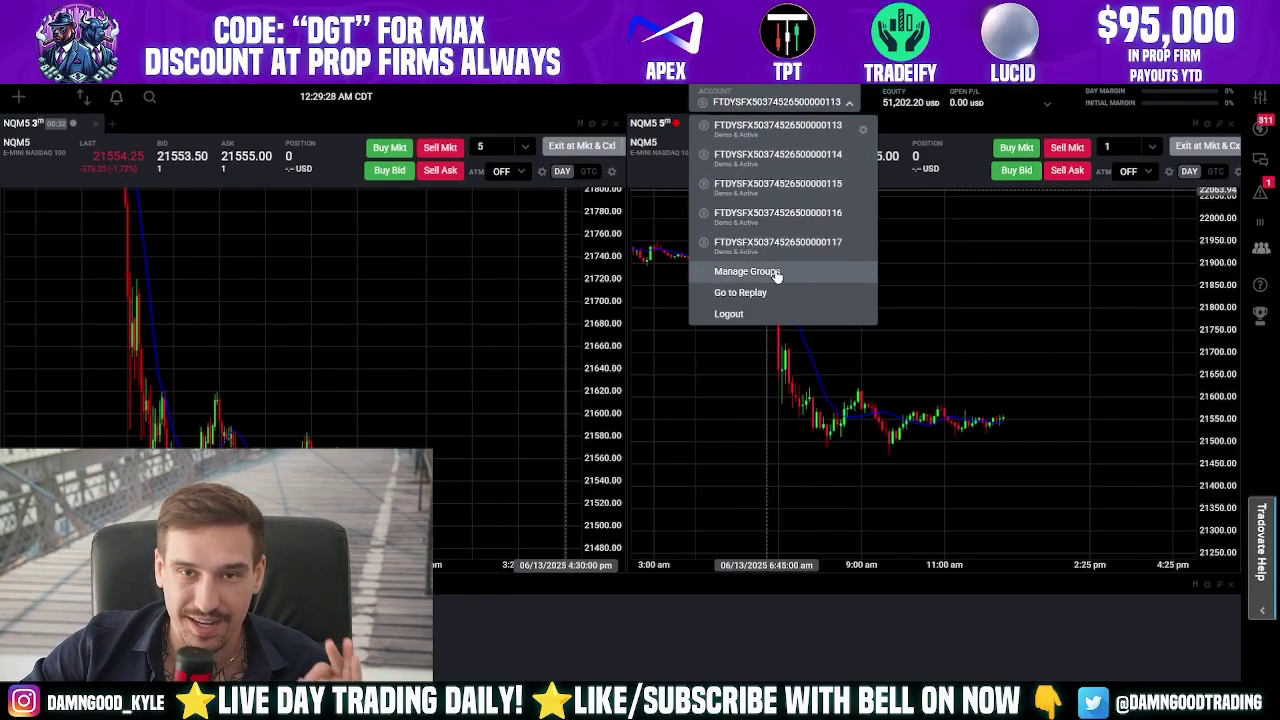